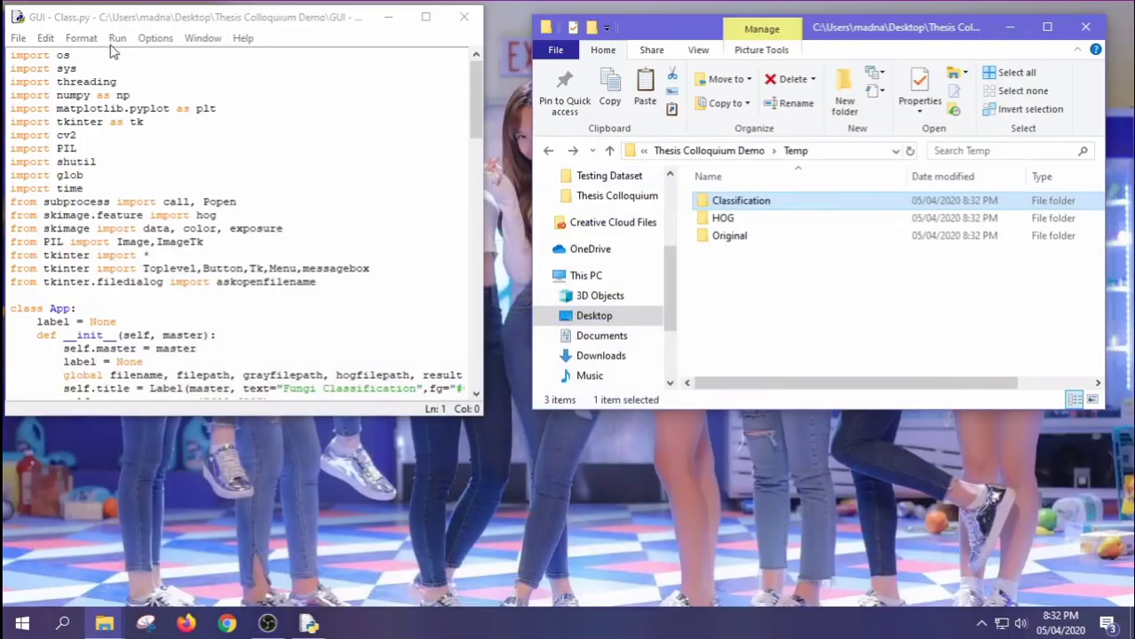
- Run the script from IDLE and bring up the image picker showing the Testing Dataset folder
{"action": "left_click", "coordinate": [117, 38]}
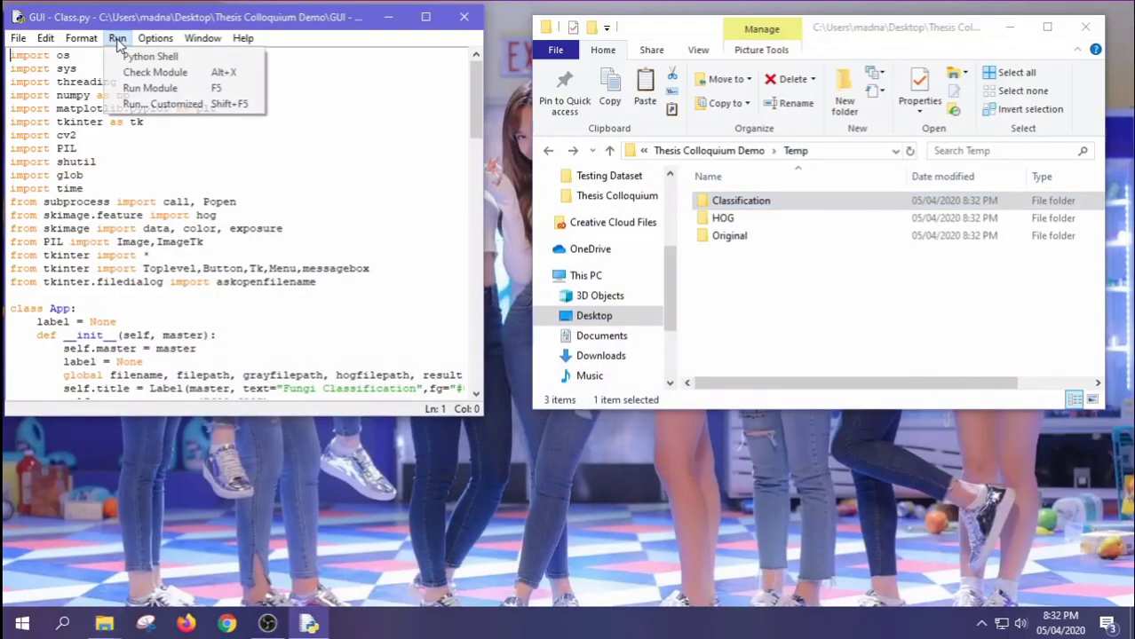
{"action": "left_click", "coordinate": [133, 88]}
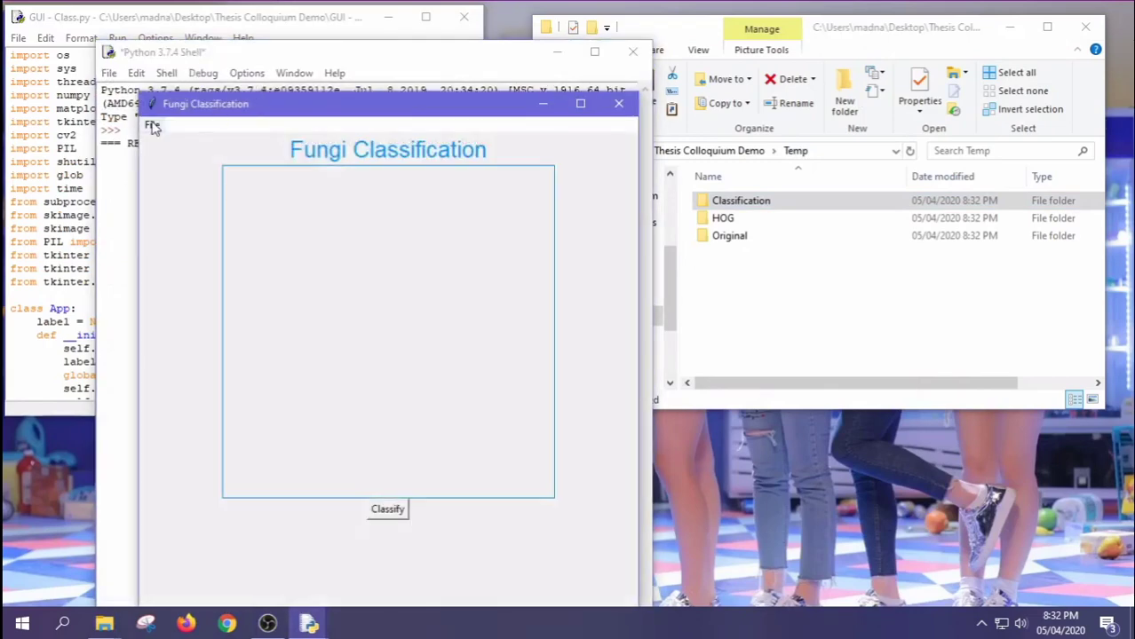
{"action": "left_click", "coordinate": [151, 125]}
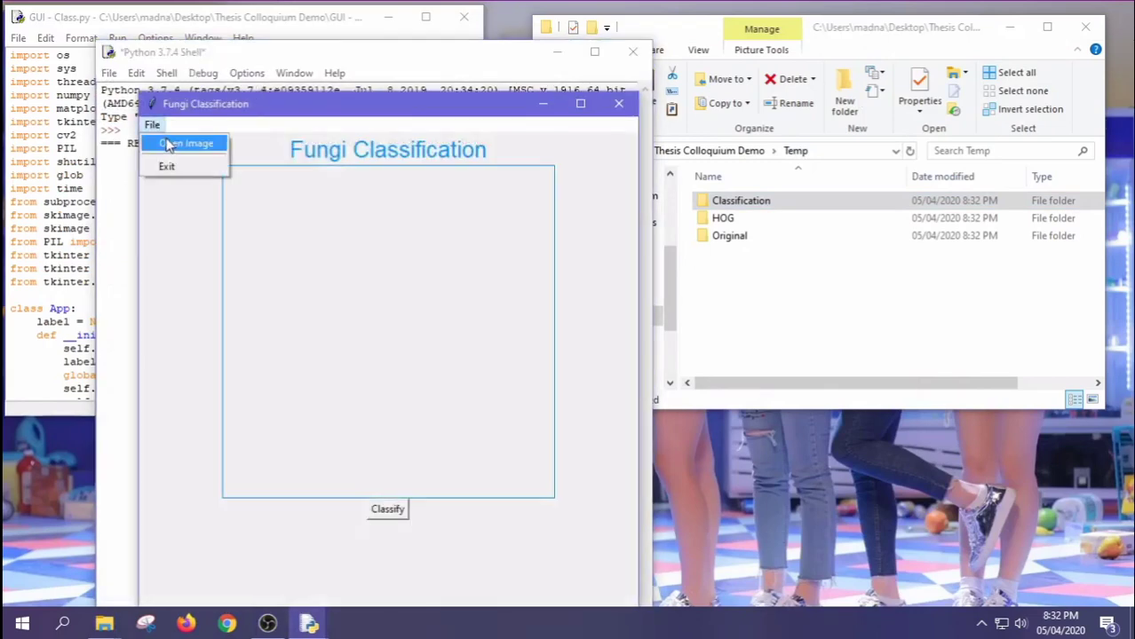
{"action": "left_click", "coordinate": [170, 144]}
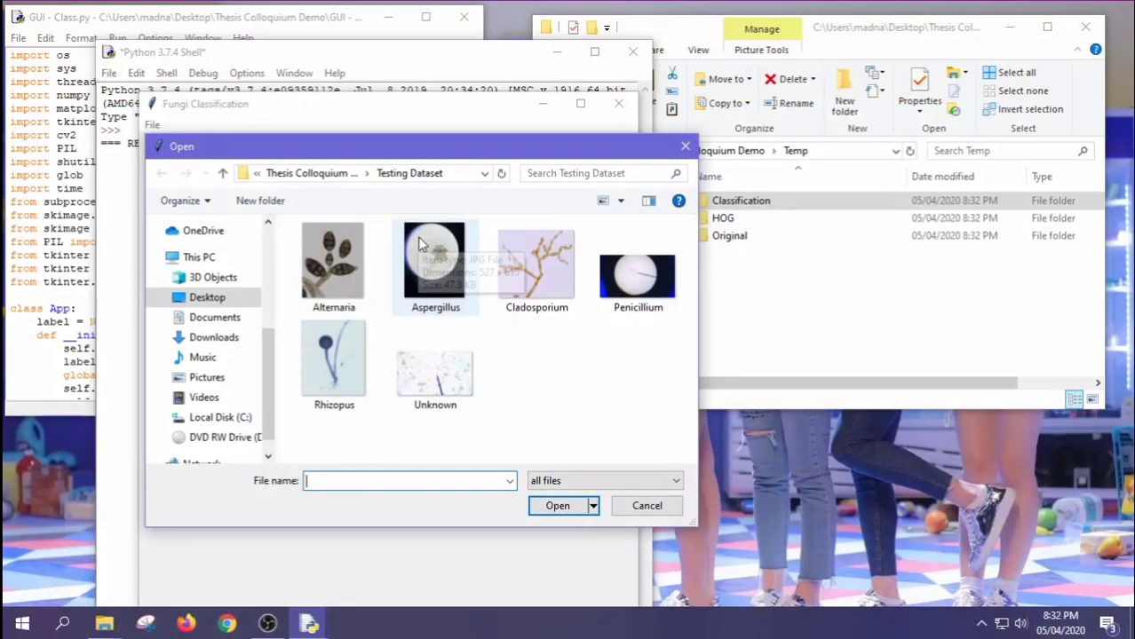
- Load the Alternaria test image and classify it, getting Alternaria 100.00% and Unknown 0.00%
{"action": "left_click", "coordinate": [355, 293]}
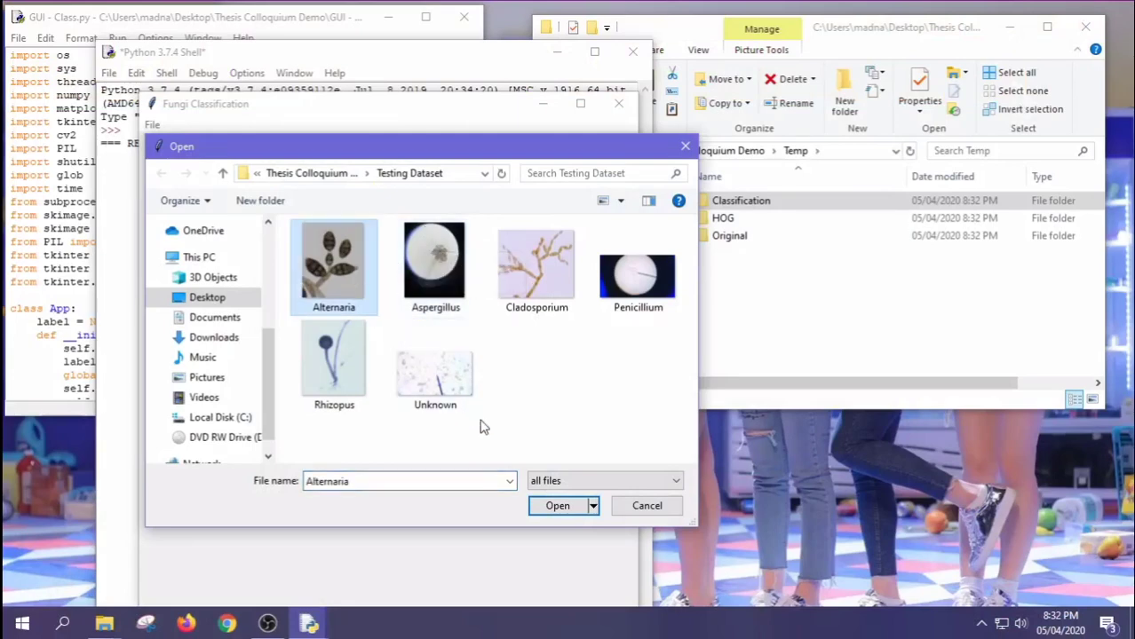
{"action": "left_click", "coordinate": [563, 508]}
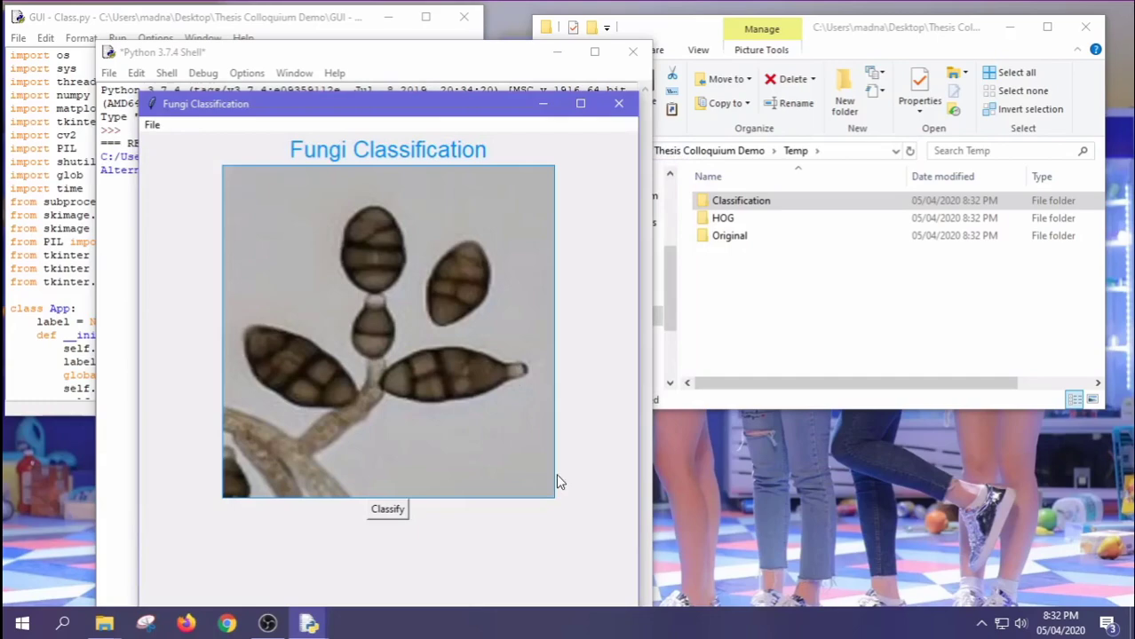
{"action": "left_click_drag", "start_coordinate": [390, 106], "coordinate": [374, 58]}
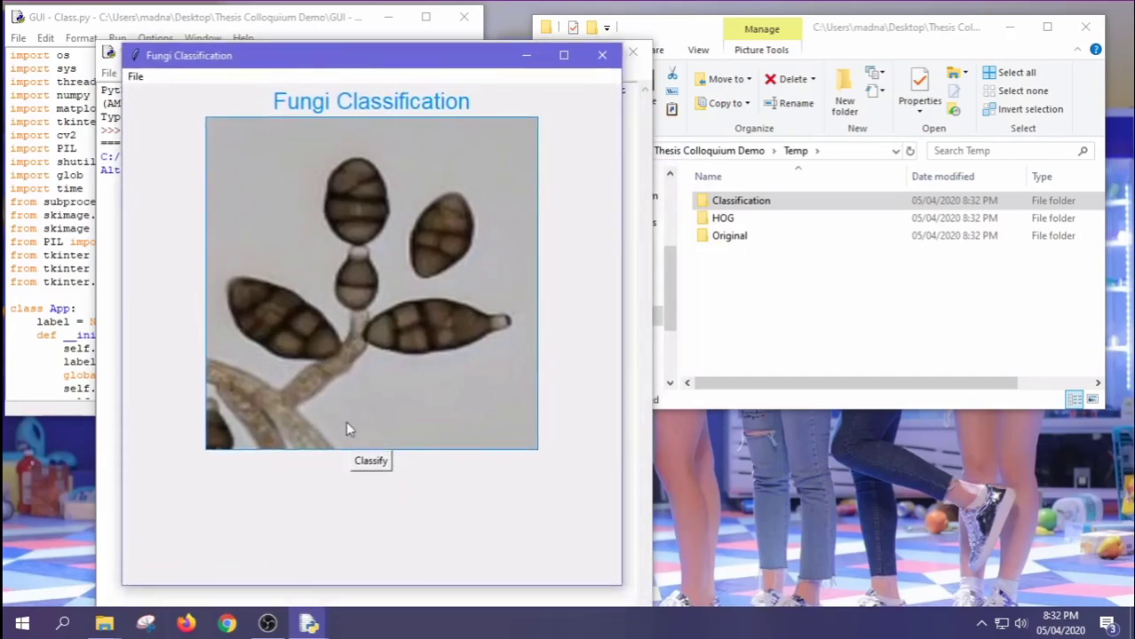
{"action": "left_click", "coordinate": [369, 462]}
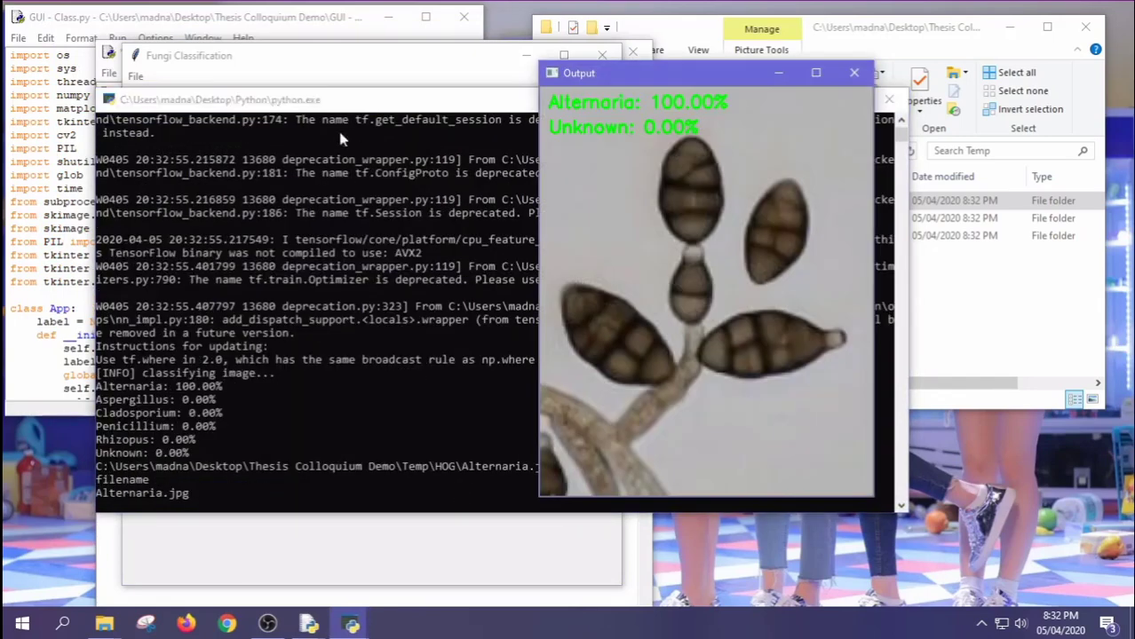
{"action": "left_click", "coordinate": [349, 56]}
{"action": "left_click", "coordinate": [721, 87]}
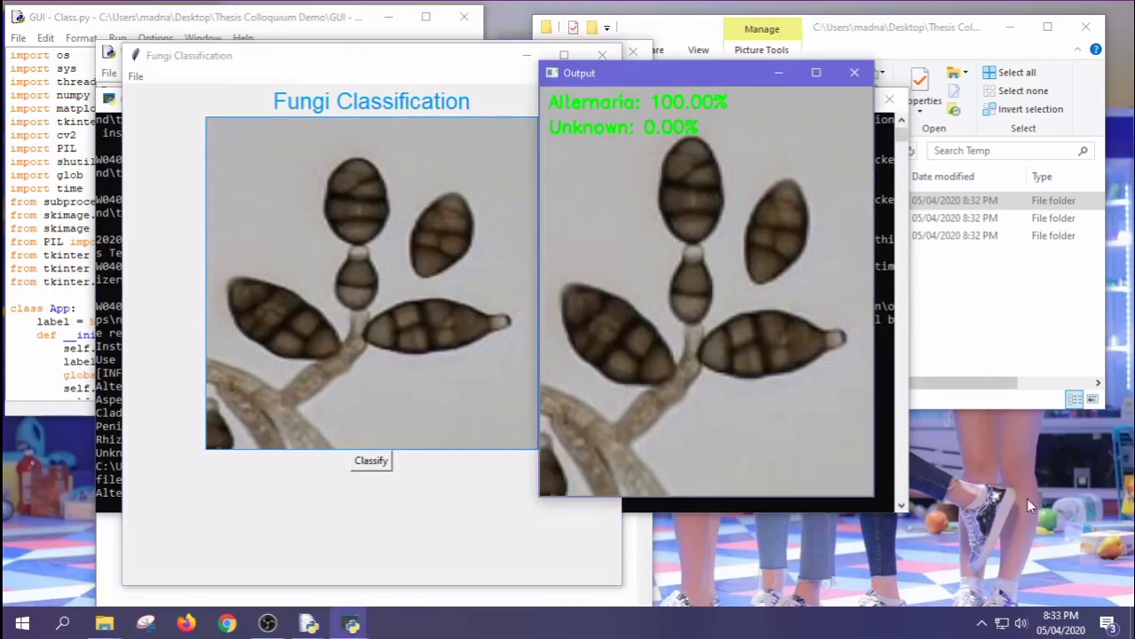
- Check the Original and HOG folders under Temp for the saved Alternaria image
{"action": "left_click", "coordinate": [933, 48]}
{"action": "left_click", "coordinate": [883, 320]}
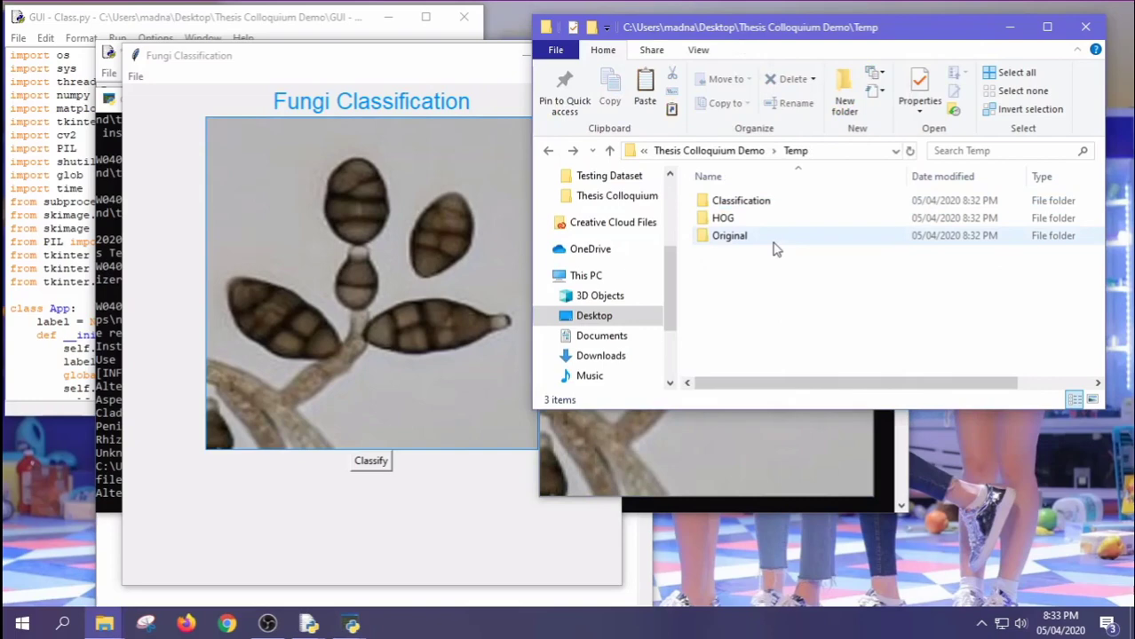
{"action": "left_click", "coordinate": [774, 247]}
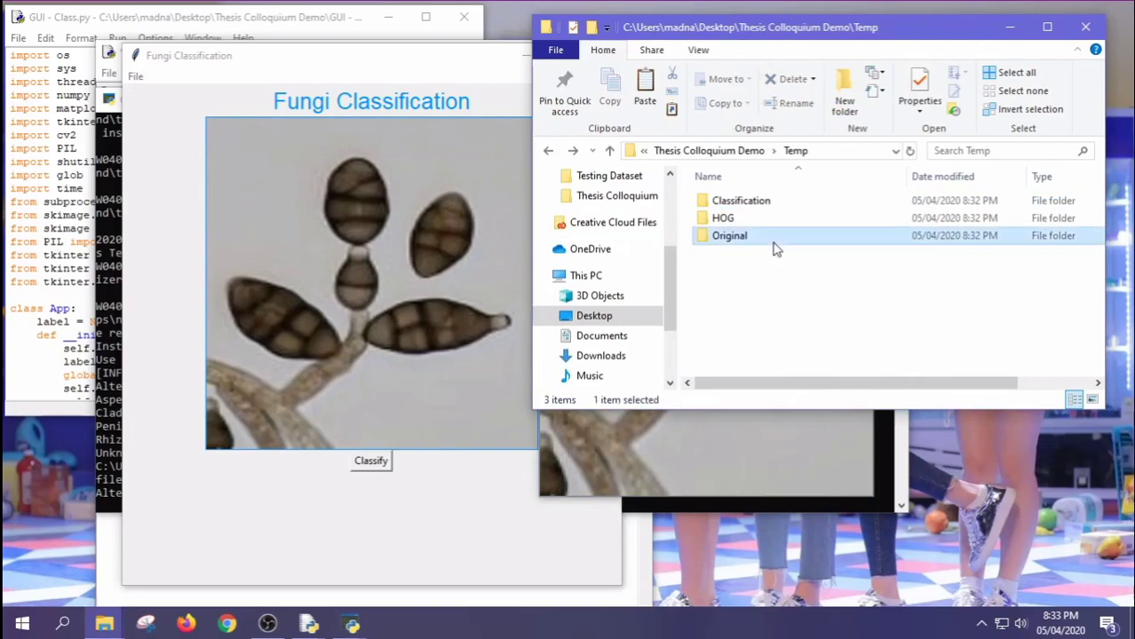
{"action": "key", "text": "F2"}
{"action": "double_click", "coordinate": [820, 243]}
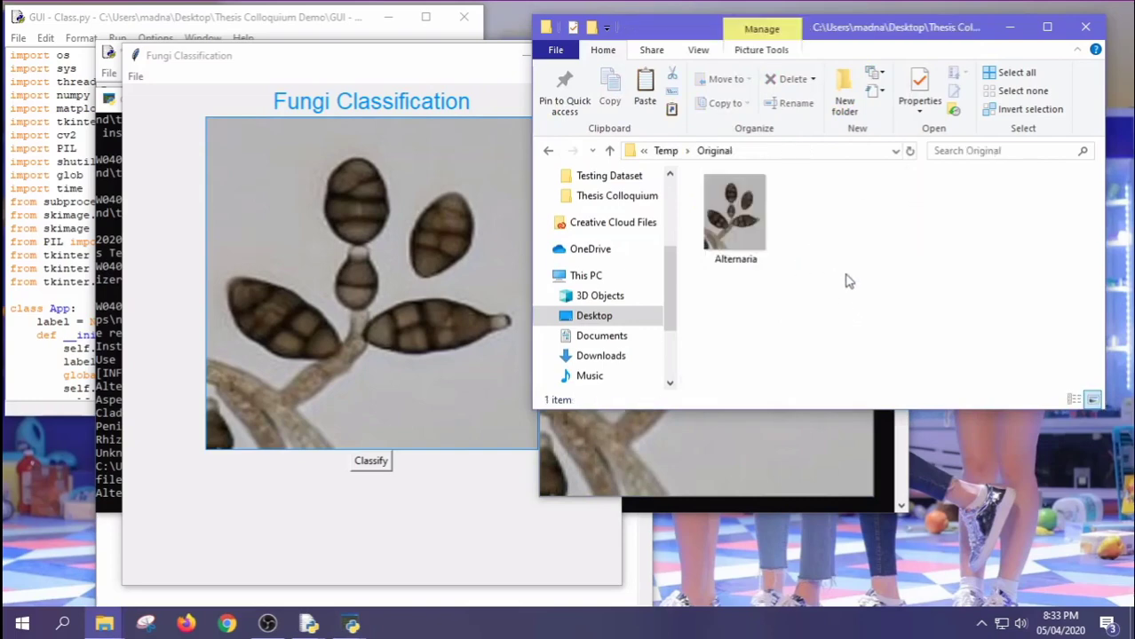
{"action": "left_click", "coordinate": [545, 151]}
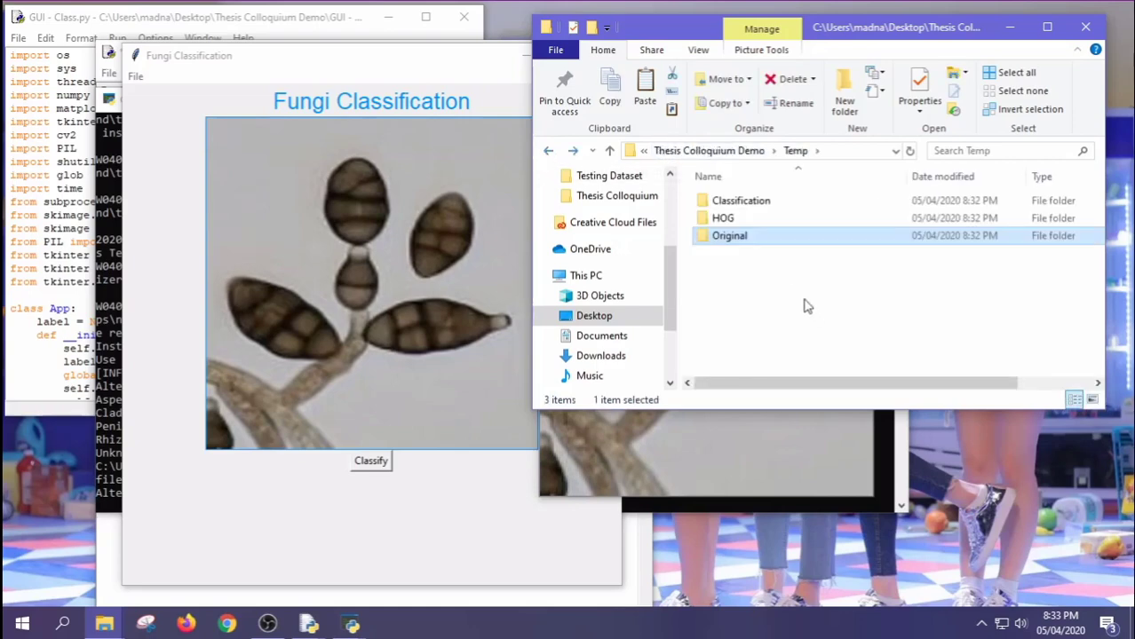
{"action": "left_click", "coordinate": [745, 223]}
{"action": "left_click", "coordinate": [746, 223]}
{"action": "double_click", "coordinate": [778, 227]}
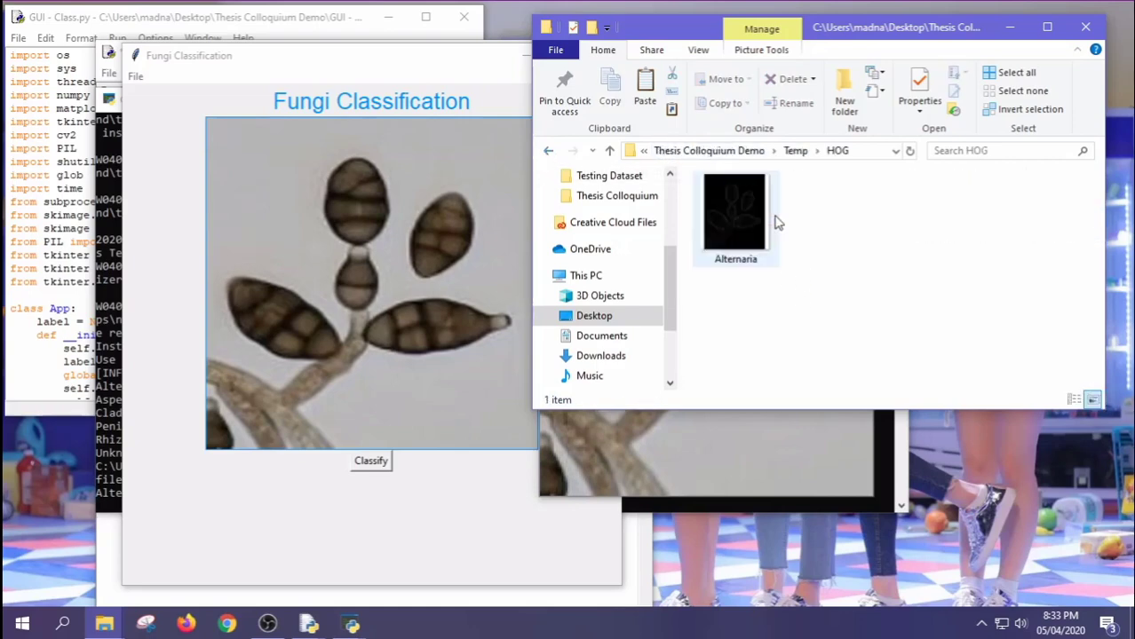
{"action": "left_click", "coordinate": [553, 152]}
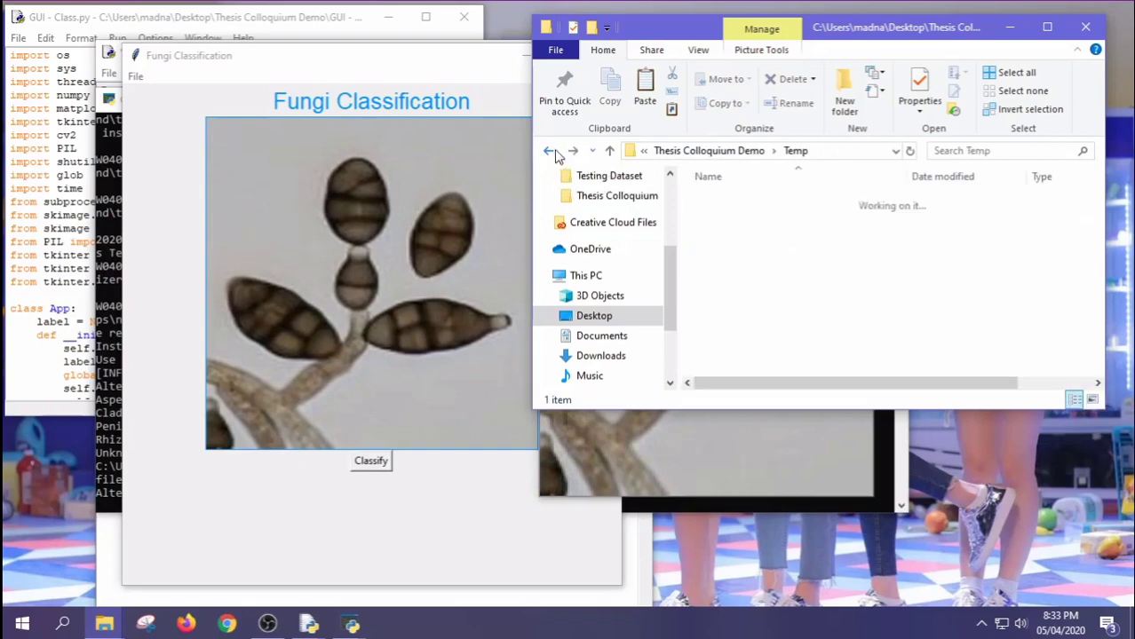
- View the saved Alternaria.jpg in the Classification folder, then return to Temp
{"action": "double_click", "coordinate": [724, 200]}
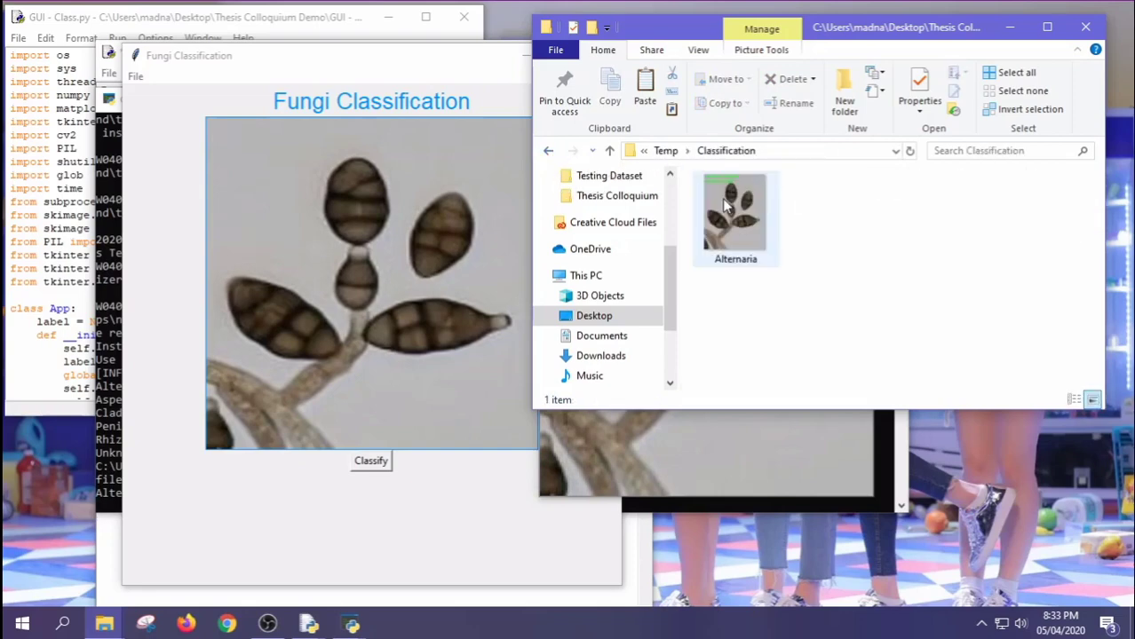
{"action": "double_click", "coordinate": [722, 198]}
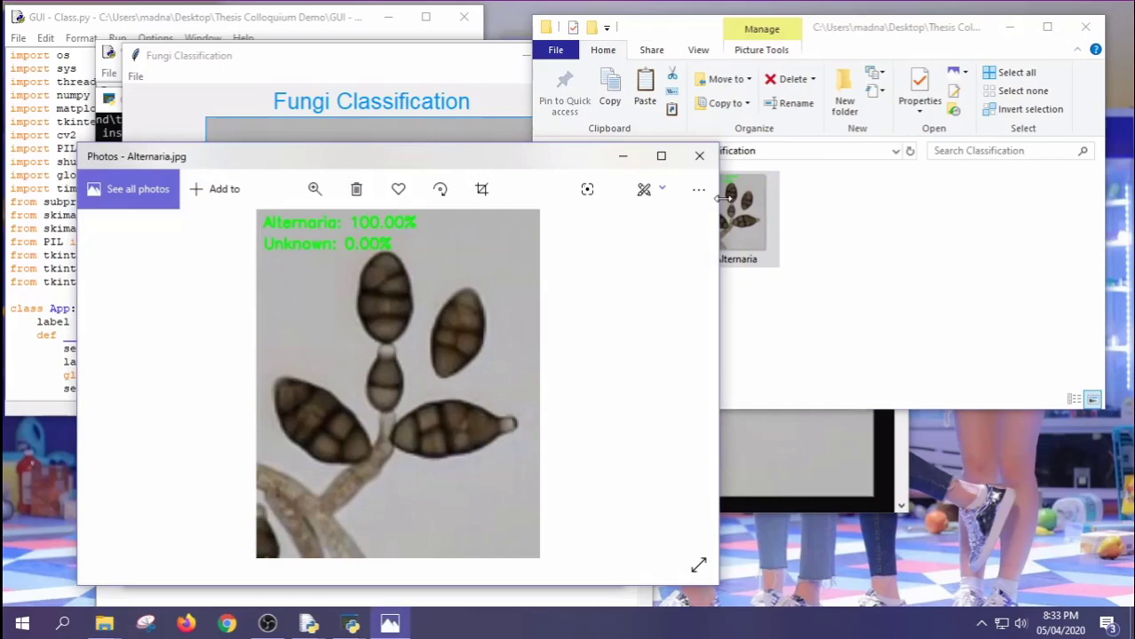
{"action": "left_click", "coordinate": [699, 155]}
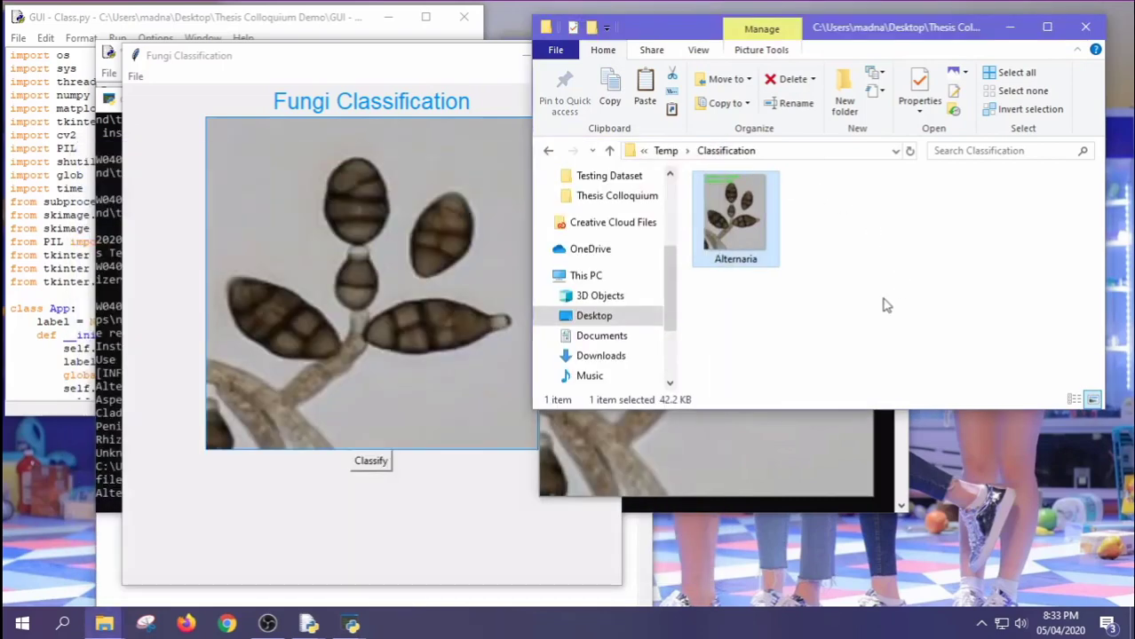
{"action": "left_click", "coordinate": [549, 153]}
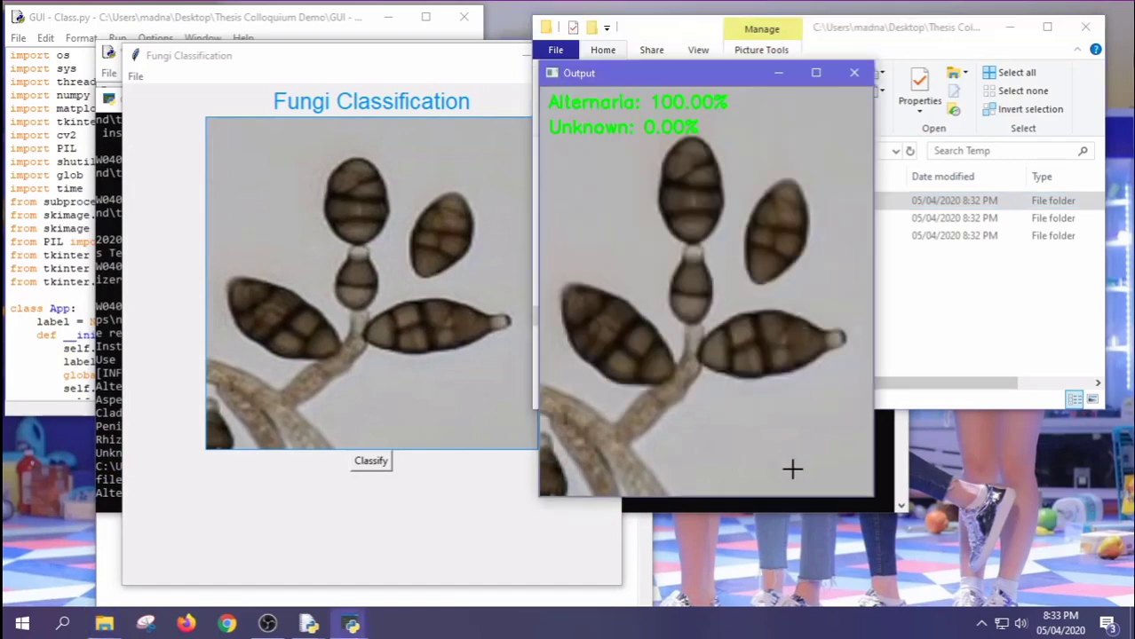
- Load the Aspergillus test image and classify it, getting Aspergillus 51.04% and Penicillium 0.12%
{"action": "left_click", "coordinate": [854, 74]}
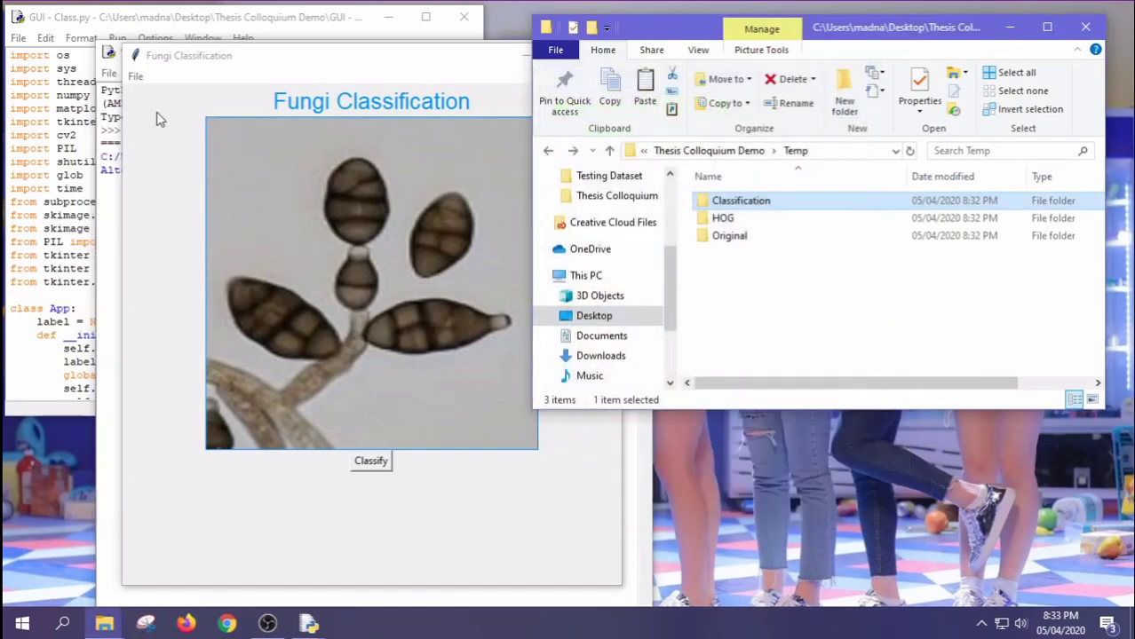
{"action": "left_click", "coordinate": [138, 76]}
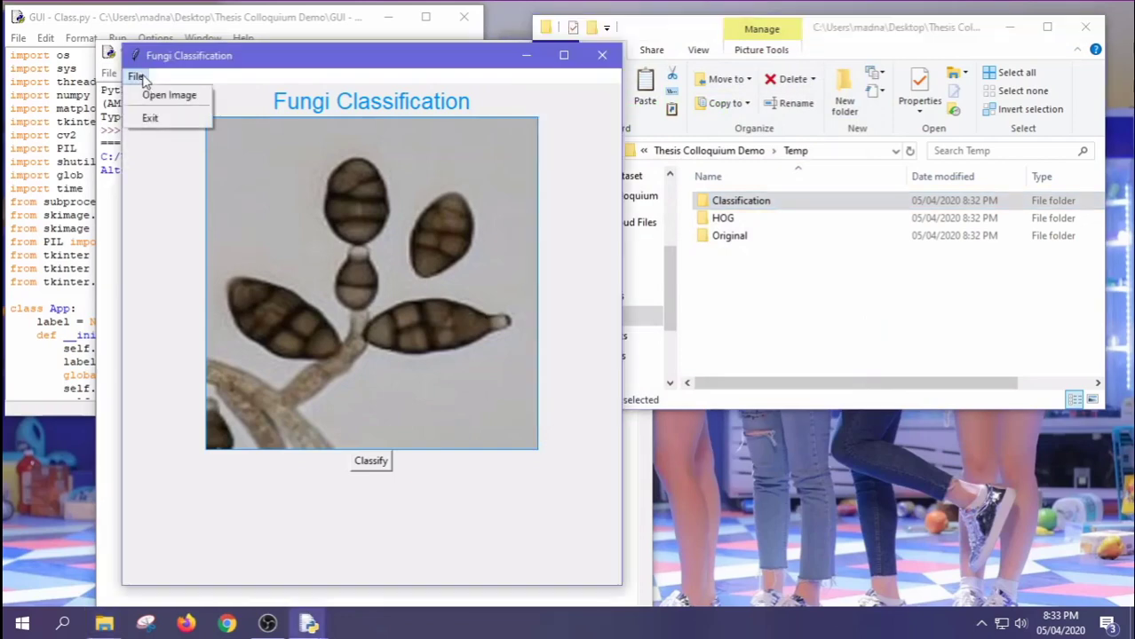
{"action": "left_click", "coordinate": [197, 99]}
{"action": "left_click", "coordinate": [197, 96]}
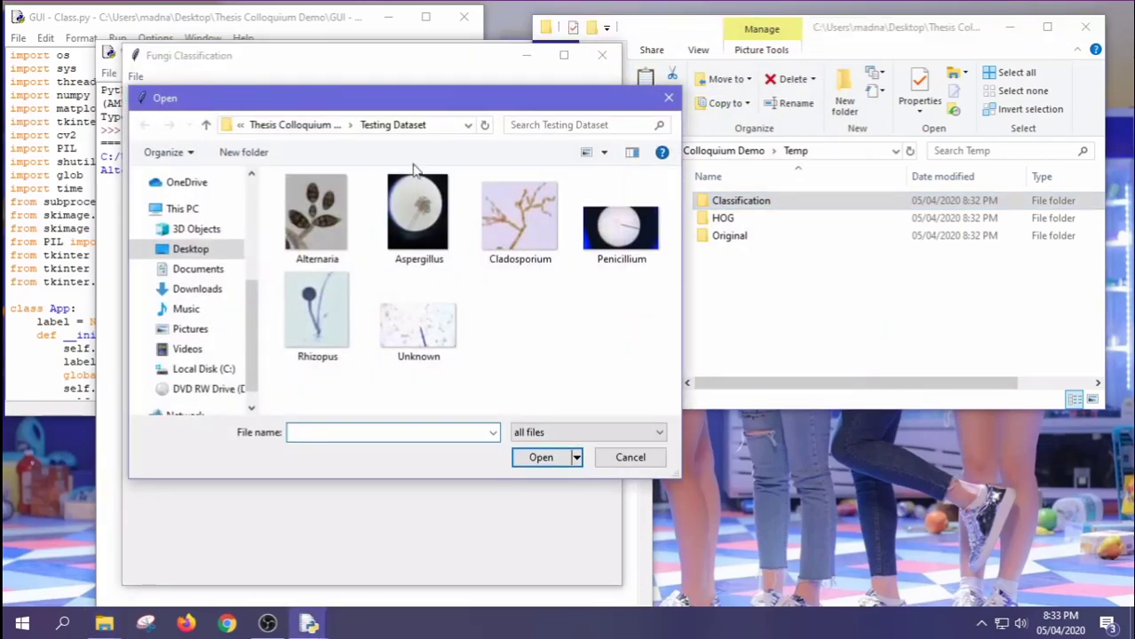
{"action": "left_click", "coordinate": [414, 176]}
{"action": "left_click", "coordinate": [542, 457]}
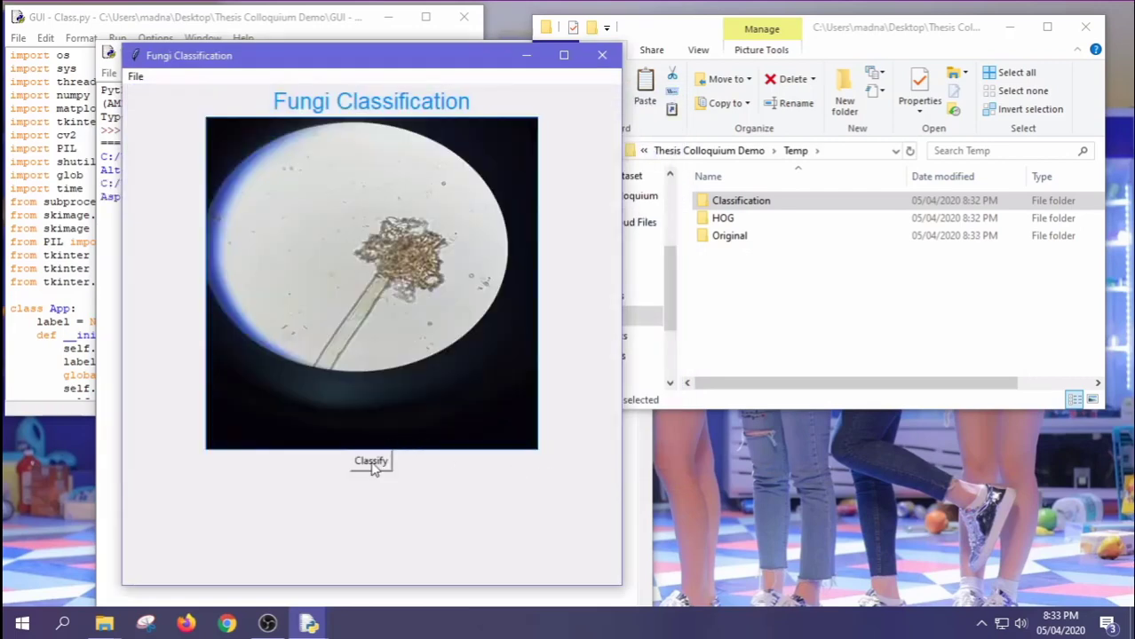
{"action": "left_click", "coordinate": [372, 465]}
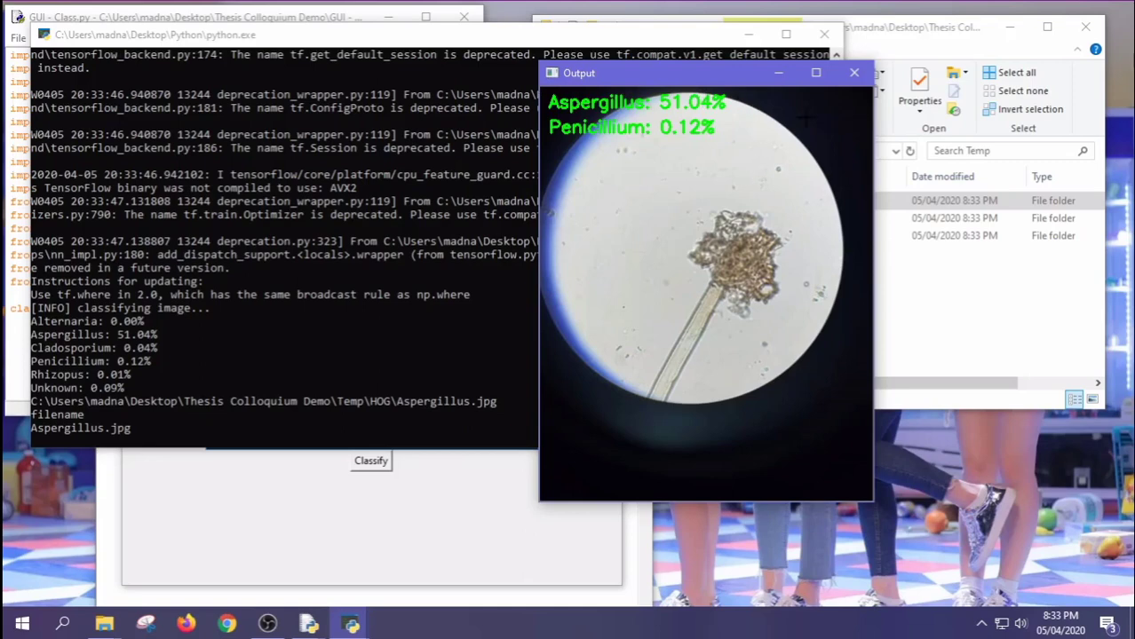
- Verify the Aspergillus copies in the Original, HOG and Classification folders, ending in Temp
{"action": "left_click", "coordinate": [854, 73]}
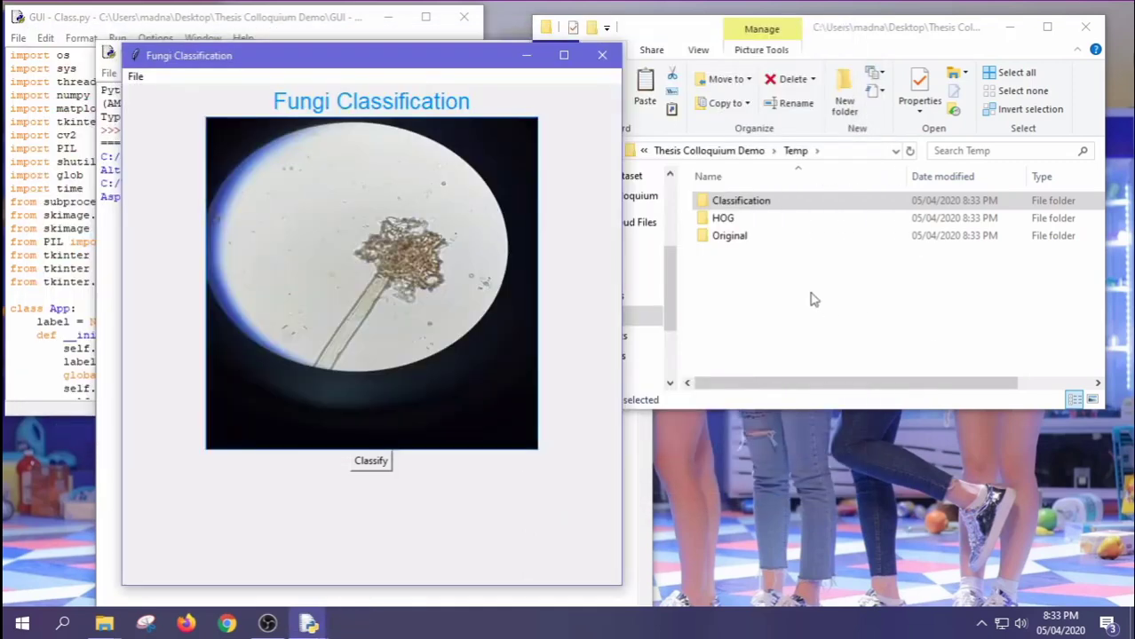
{"action": "double_click", "coordinate": [730, 235]}
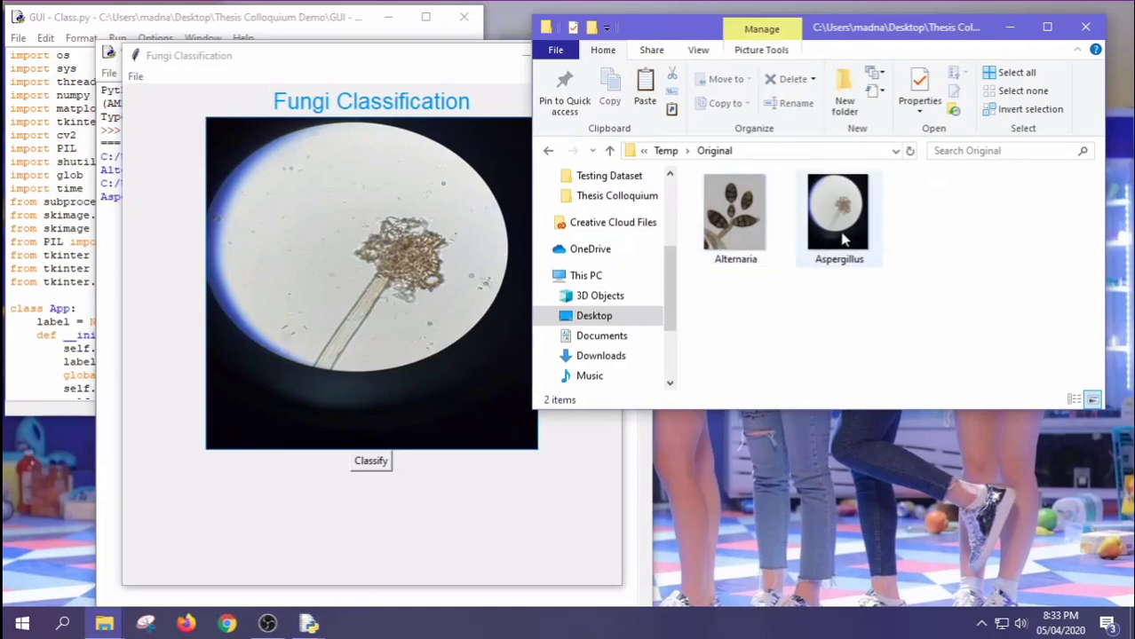
{"action": "left_click", "coordinate": [548, 151]}
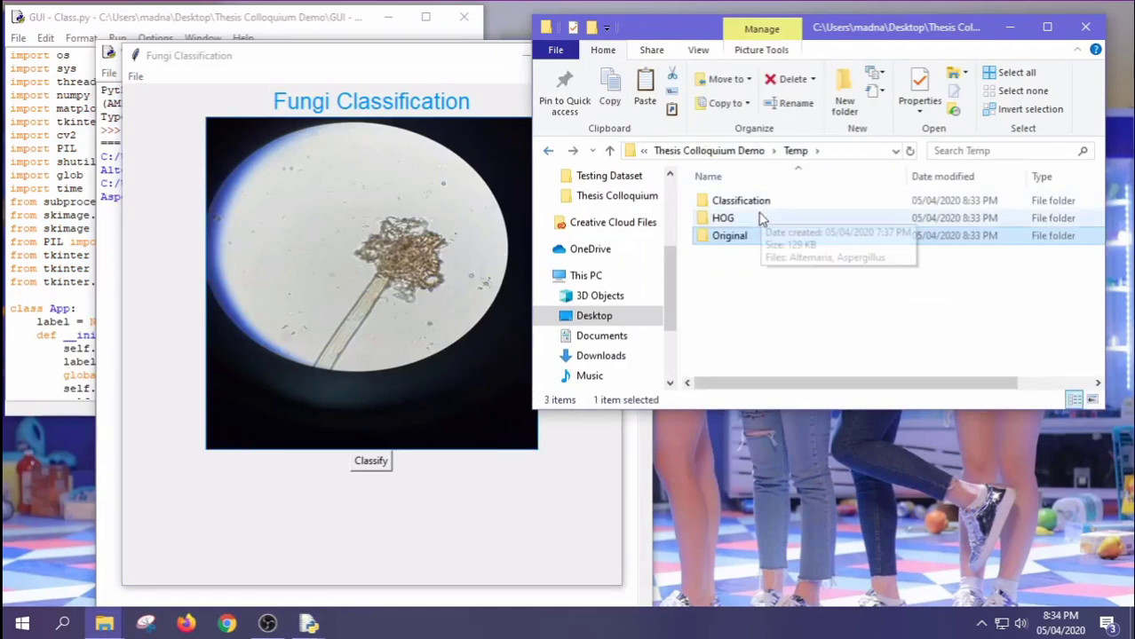
{"action": "left_click", "coordinate": [761, 220]}
{"action": "double_click", "coordinate": [760, 219]}
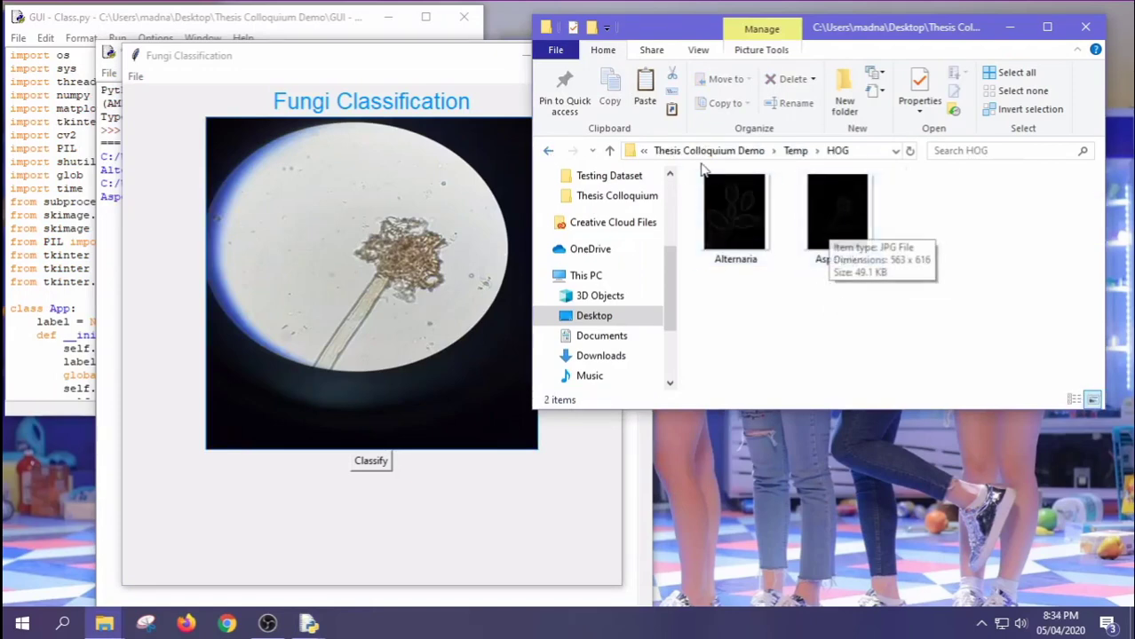
{"action": "left_click", "coordinate": [547, 151]}
{"action": "double_click", "coordinate": [737, 197]}
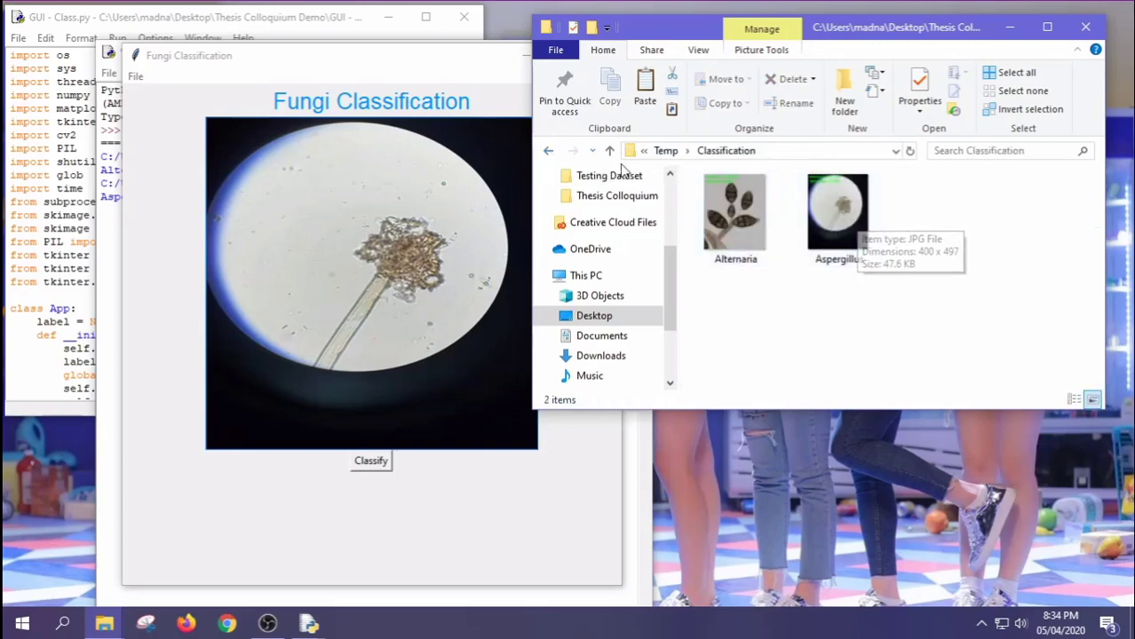
{"action": "left_click", "coordinate": [548, 151]}
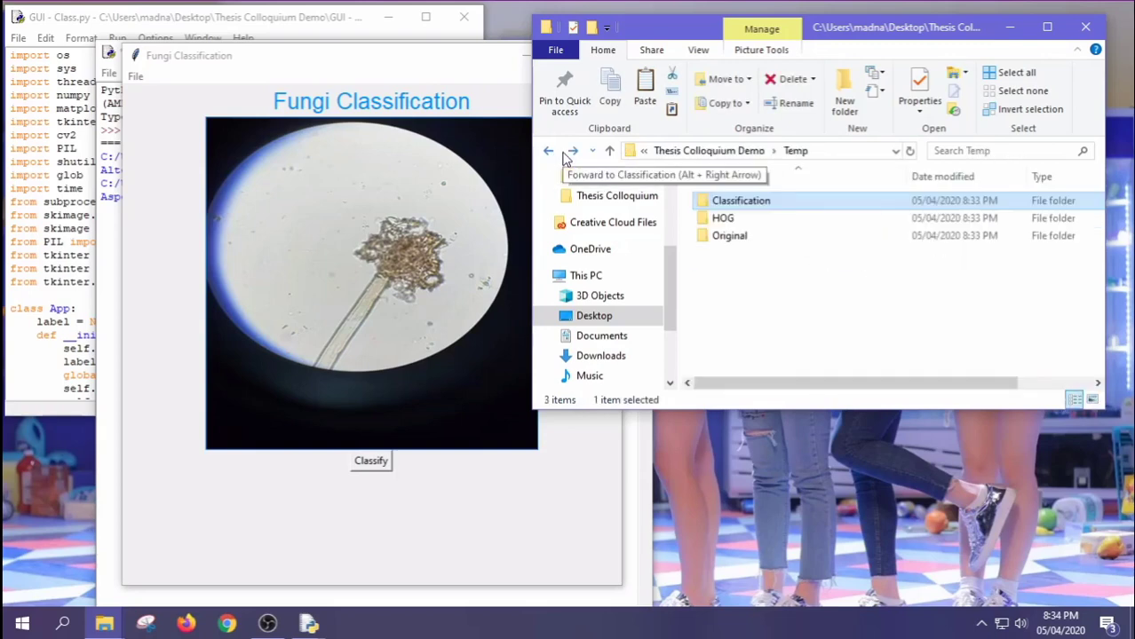
{"action": "left_click", "coordinate": [136, 78]}
- Load the Cladosporium test image and classify it, getting Cladosporium 99.98% and Unknown 0.05%
{"action": "left_click", "coordinate": [152, 95]}
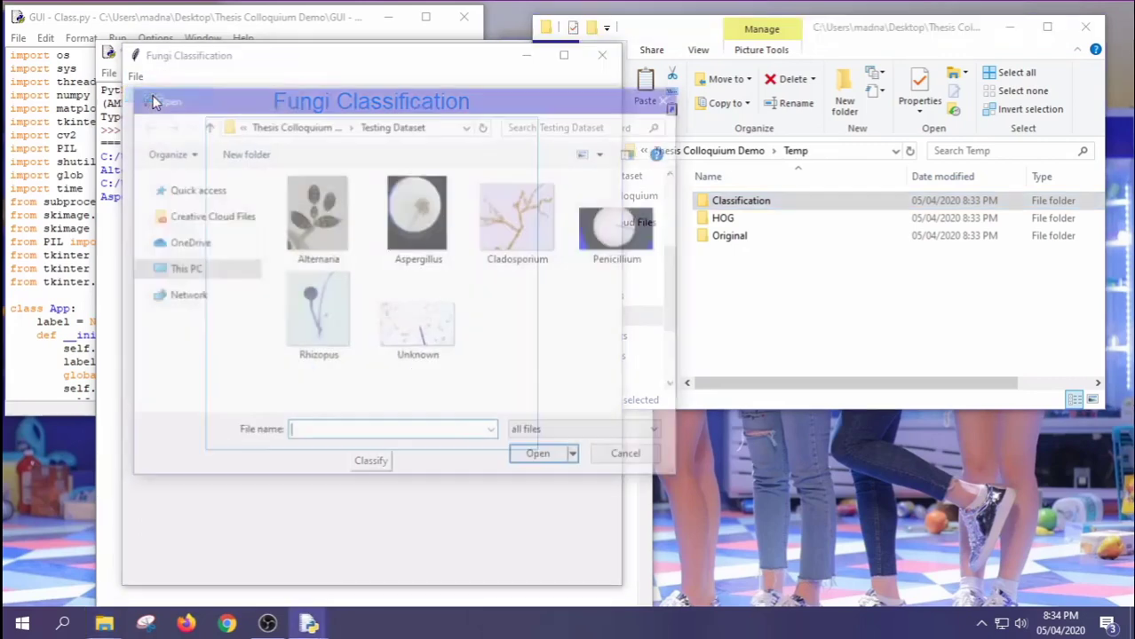
{"action": "left_click", "coordinate": [486, 217]}
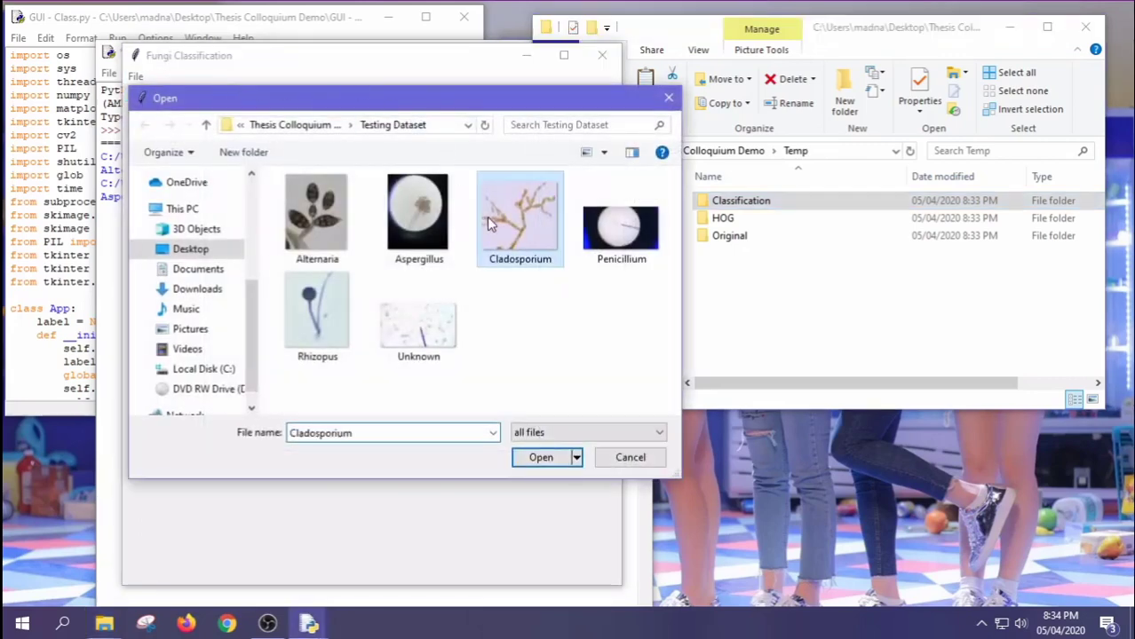
{"action": "left_click", "coordinate": [541, 459]}
{"action": "left_click", "coordinate": [374, 465]}
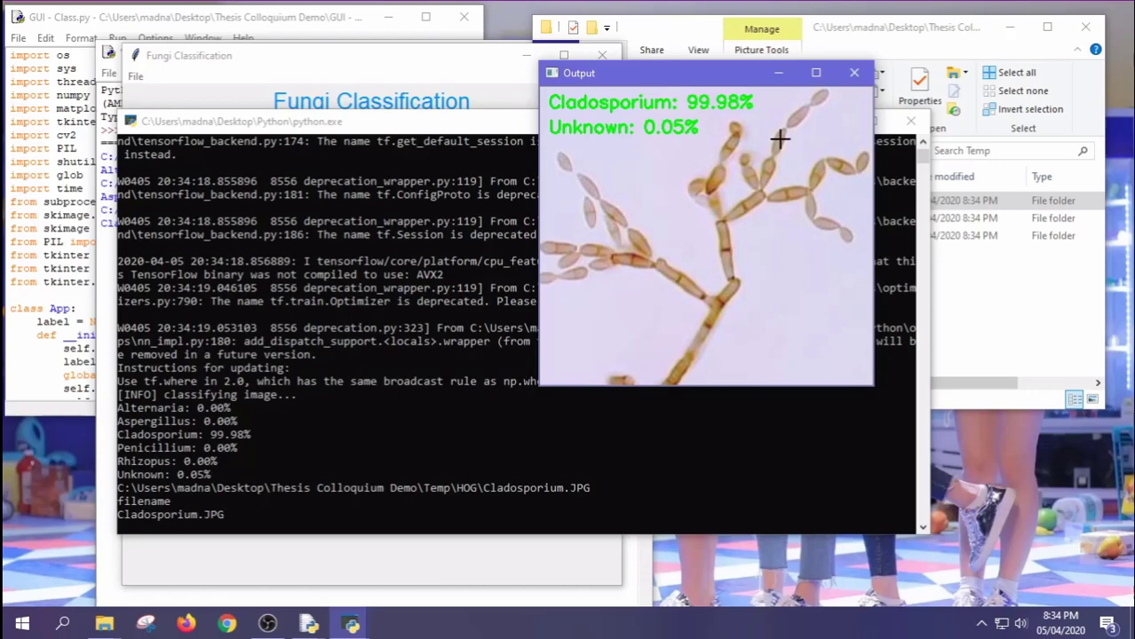
- Dismiss the Cladosporium result and verify its copies in the Original, HOG and Classification folders
{"action": "left_click", "coordinate": [854, 73]}
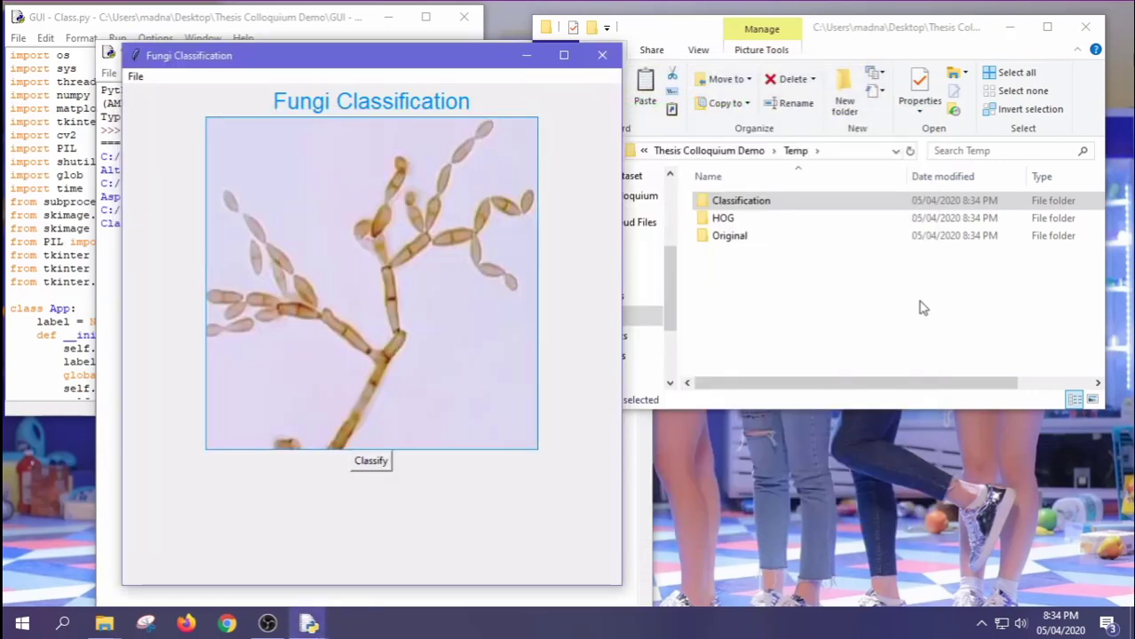
{"action": "double_click", "coordinate": [751, 239]}
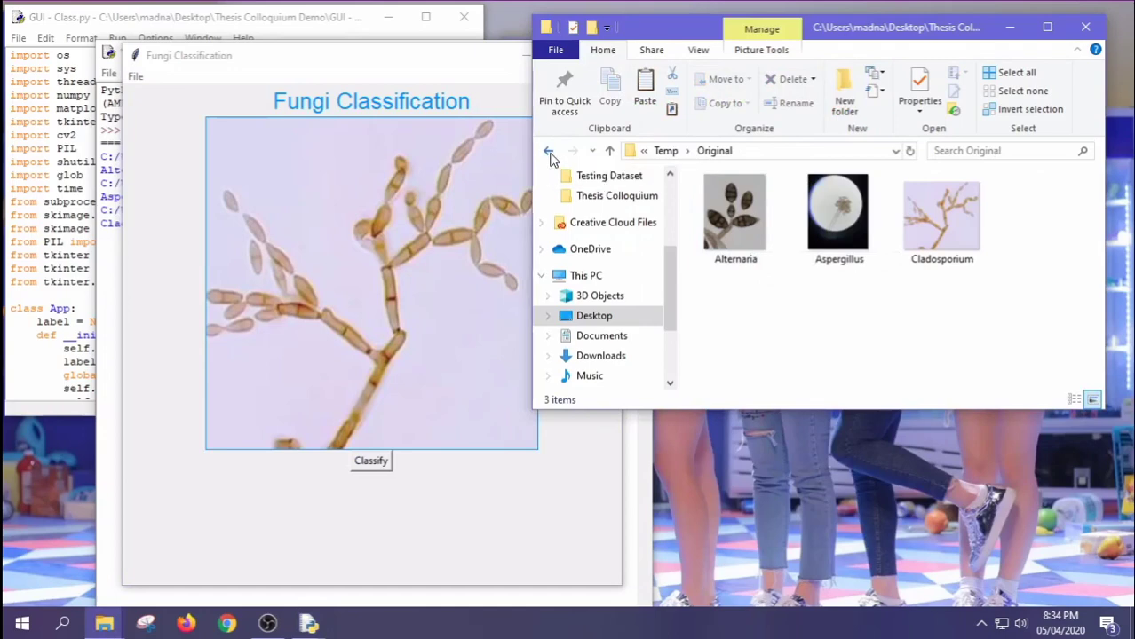
{"action": "left_click", "coordinate": [548, 151]}
{"action": "double_click", "coordinate": [742, 217]}
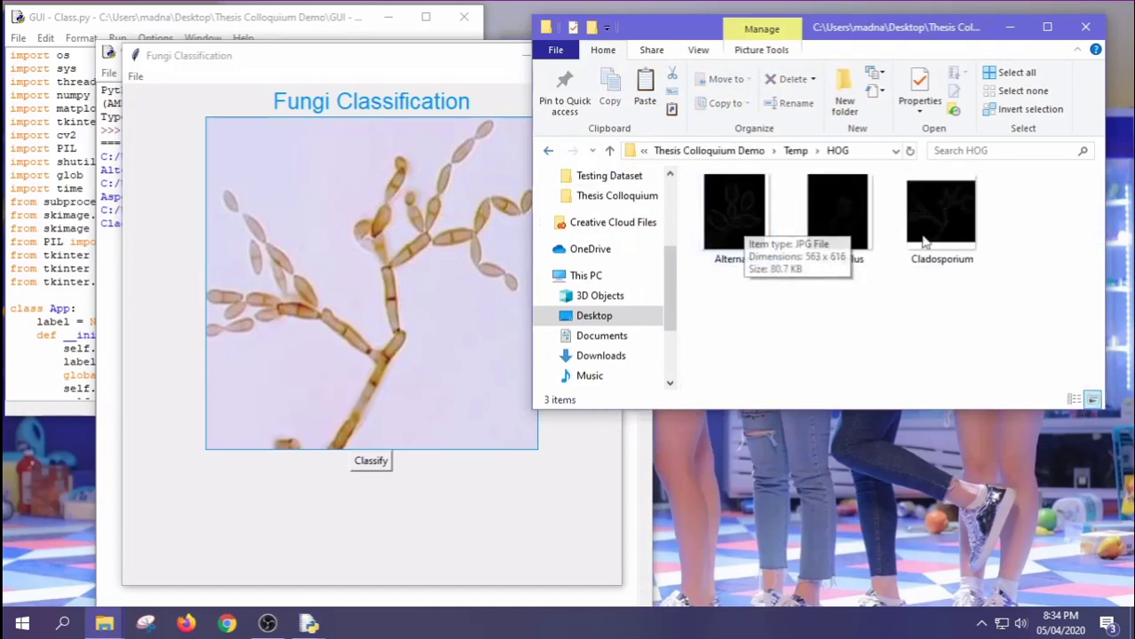
{"action": "left_click", "coordinate": [548, 151]}
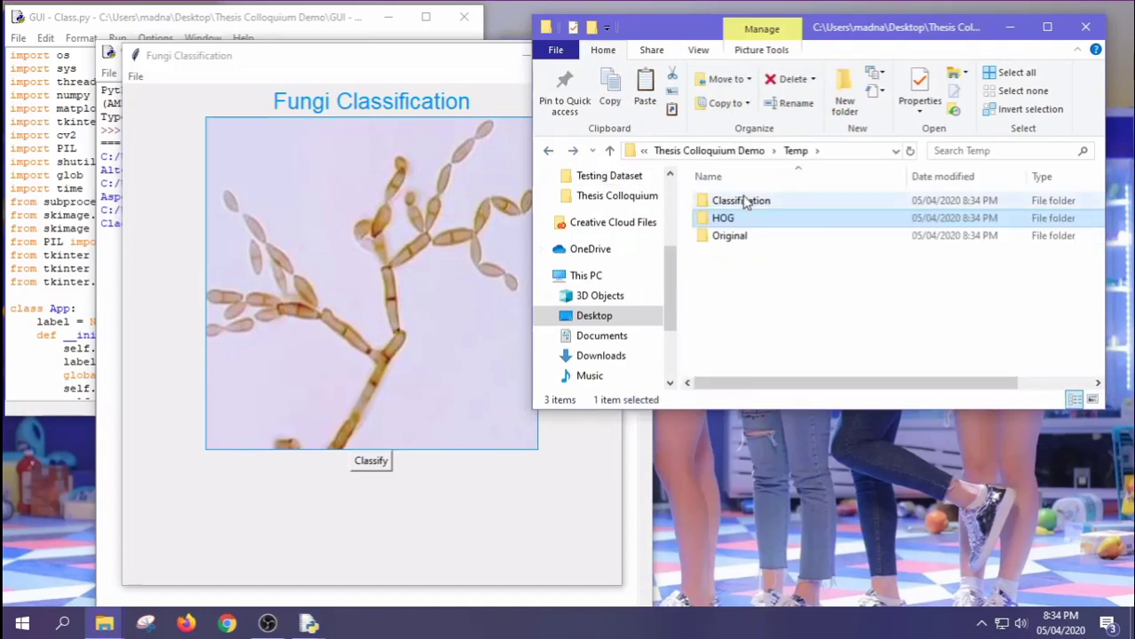
{"action": "double_click", "coordinate": [740, 200]}
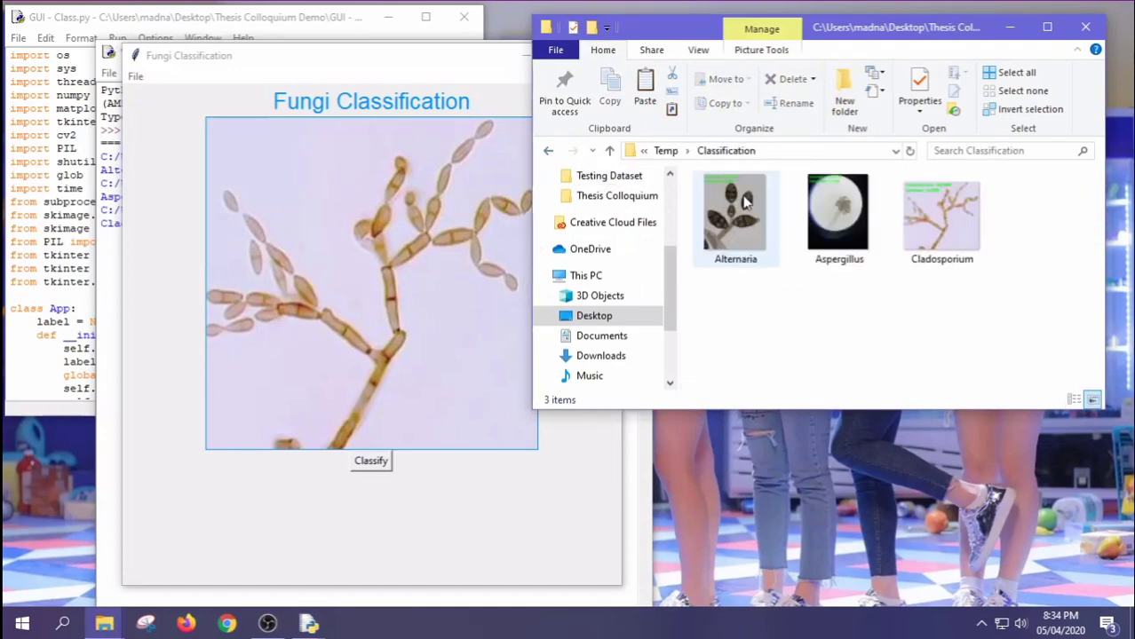
- Load the Penicillium test image and classify it, getting Penicillium 43.58% and Aspergillus 8.41%
{"action": "left_click", "coordinate": [548, 151]}
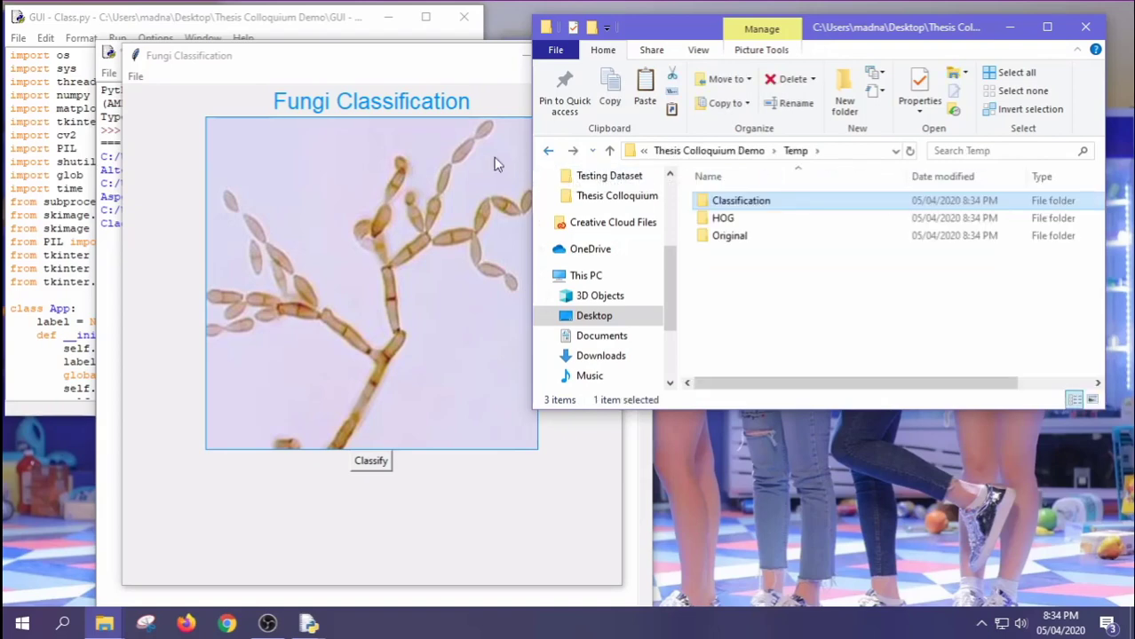
{"action": "left_click", "coordinate": [137, 78]}
{"action": "left_click", "coordinate": [161, 98]}
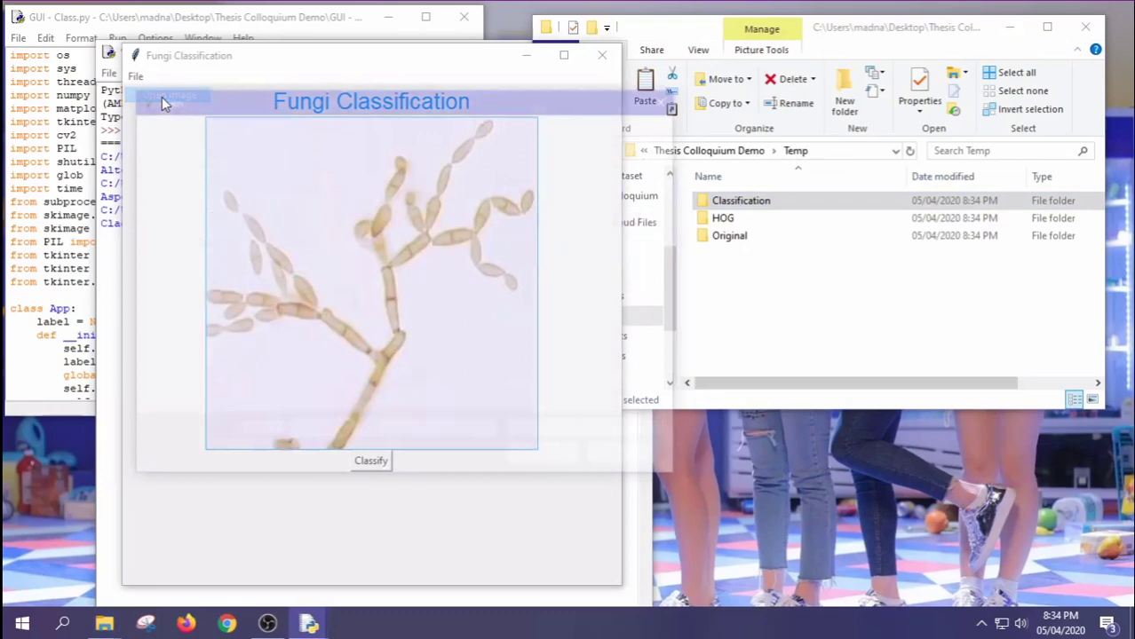
{"action": "left_click", "coordinate": [620, 232]}
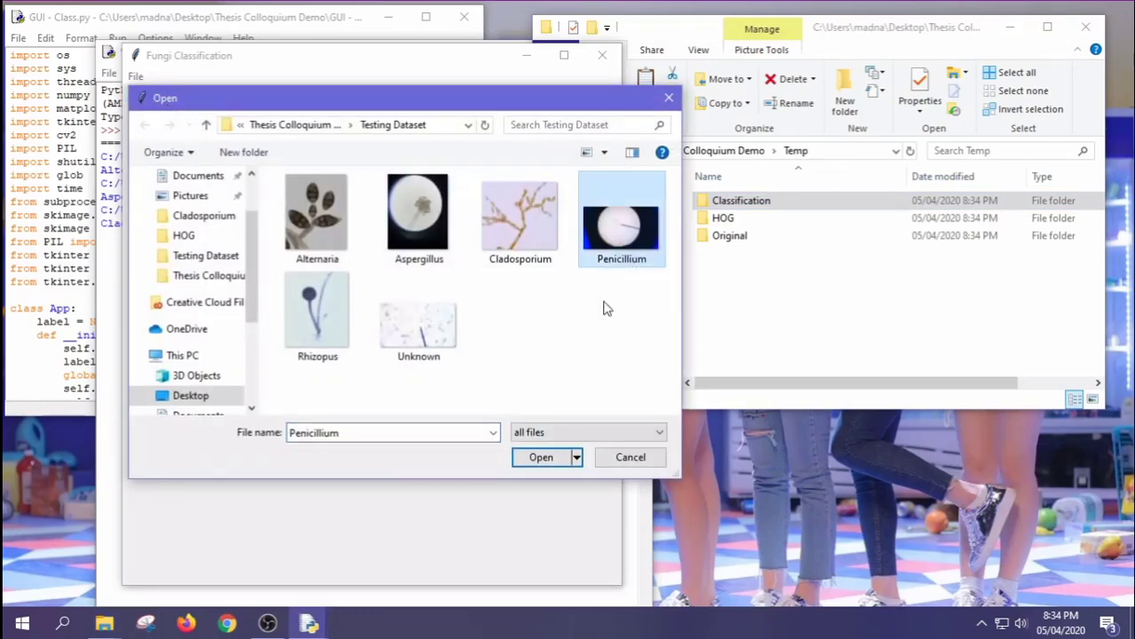
{"action": "left_click", "coordinate": [545, 459]}
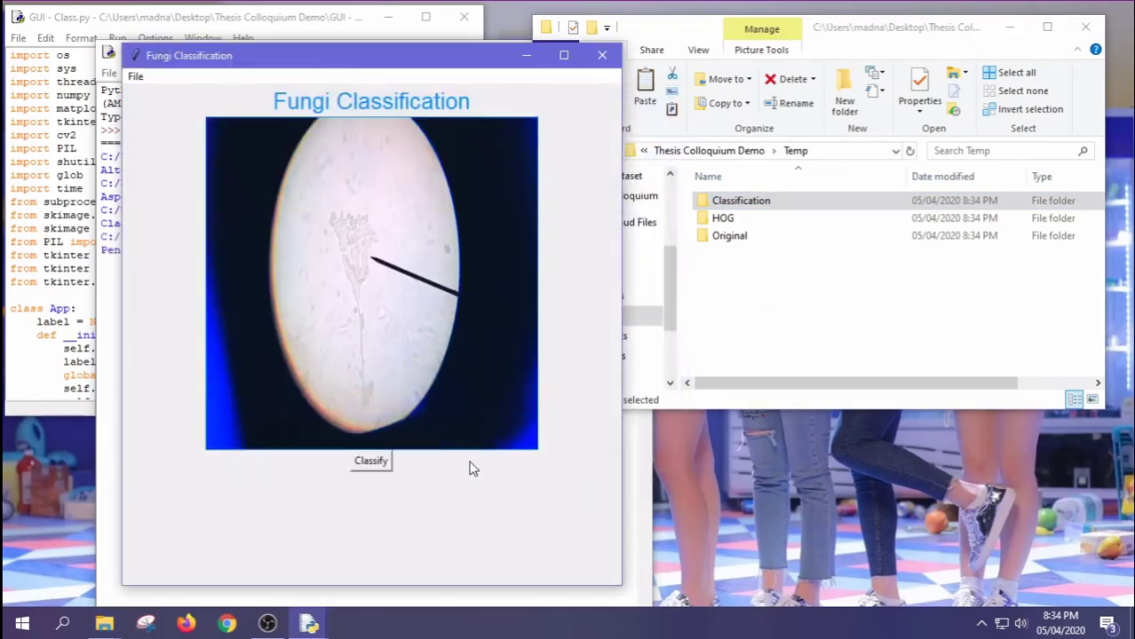
{"action": "left_click", "coordinate": [382, 463]}
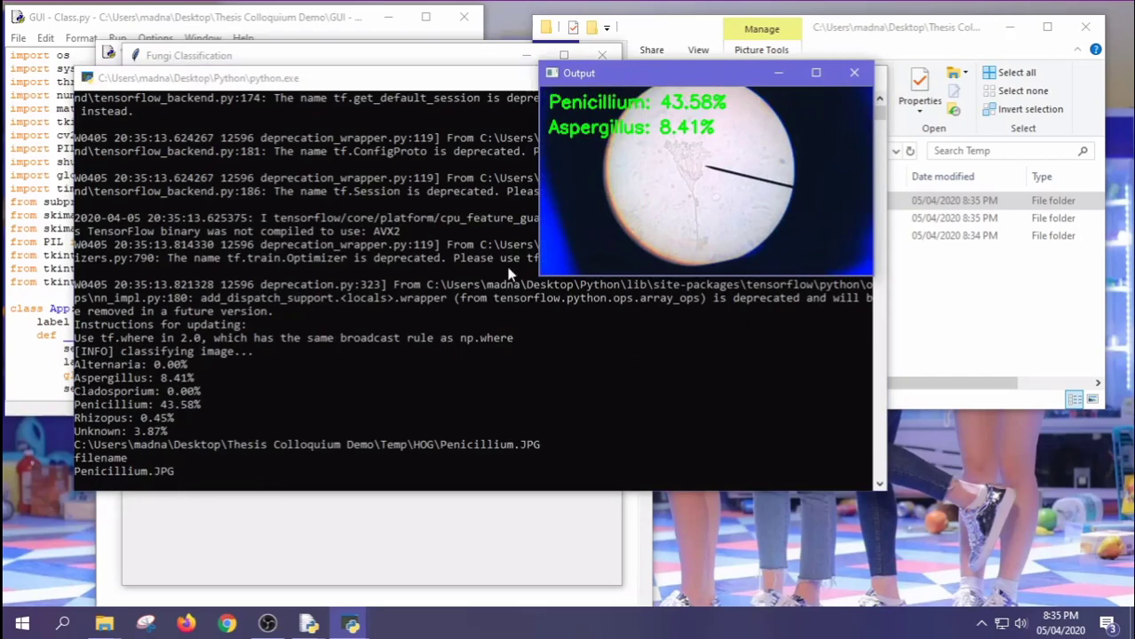
- Dismiss the Penicillium result and verify its copies in Original, HOG and Classification, ending in Temp
{"action": "left_click", "coordinate": [855, 74]}
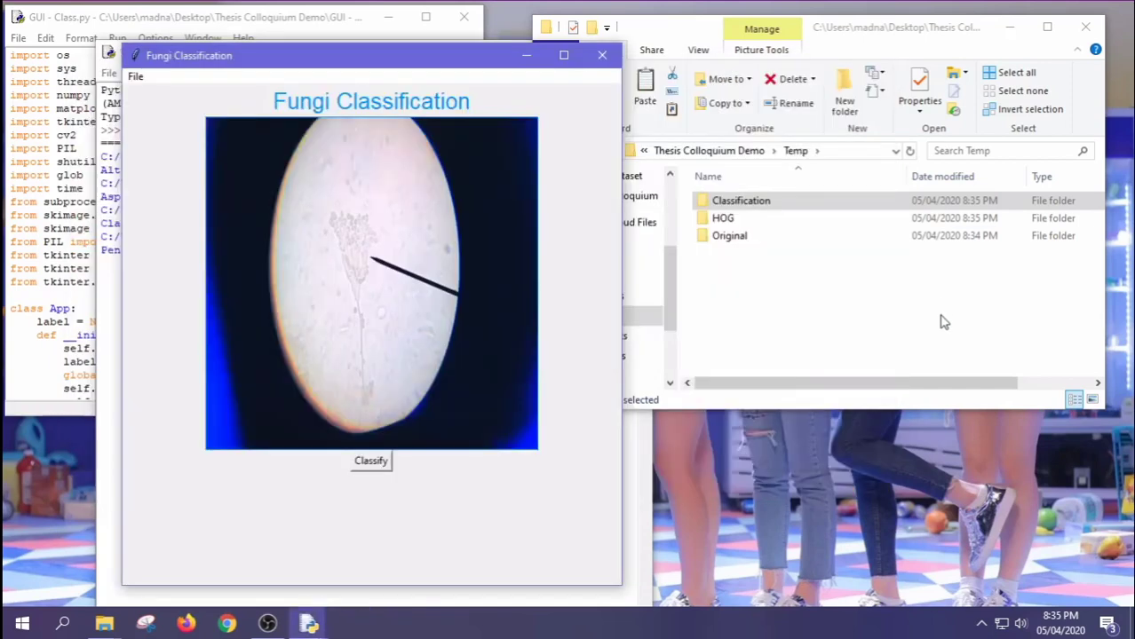
{"action": "double_click", "coordinate": [766, 240]}
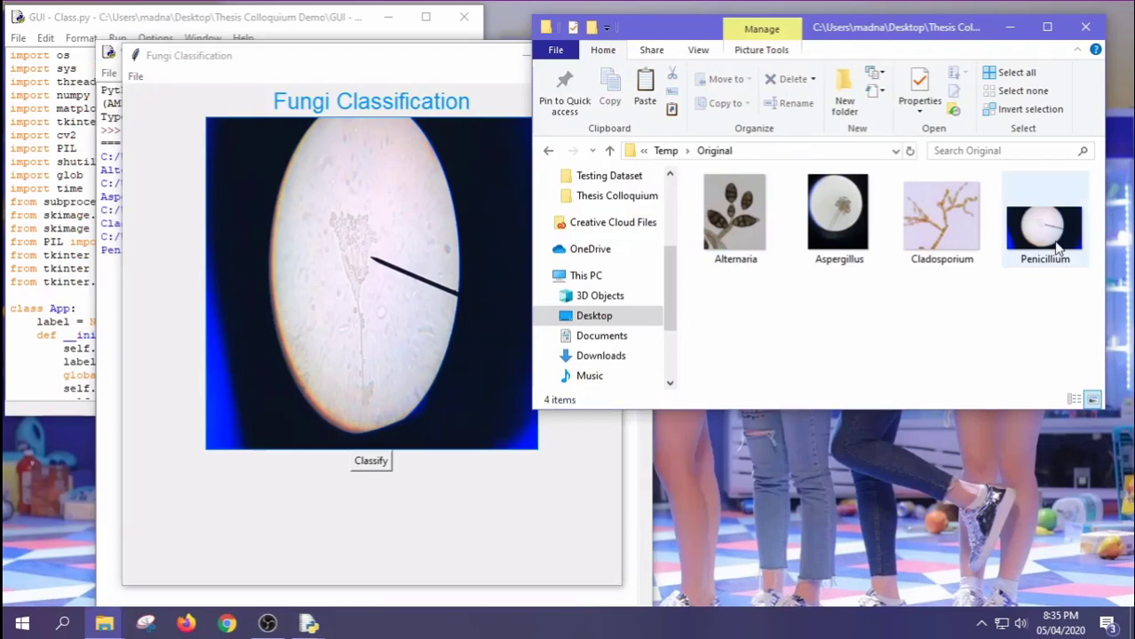
{"action": "left_click", "coordinate": [547, 151]}
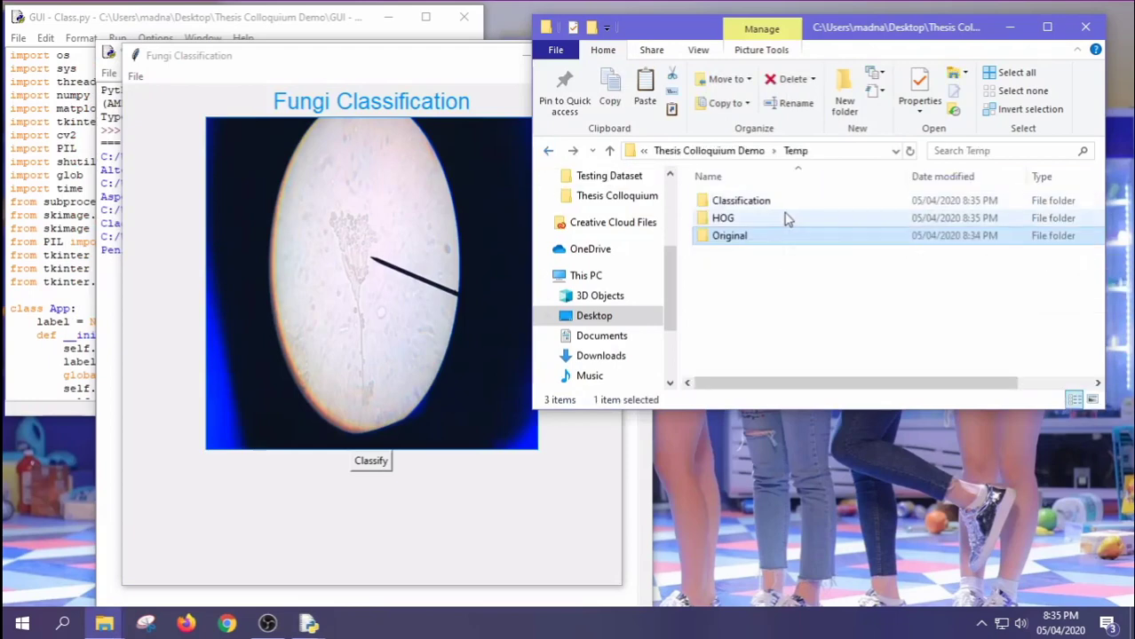
{"action": "double_click", "coordinate": [785, 217]}
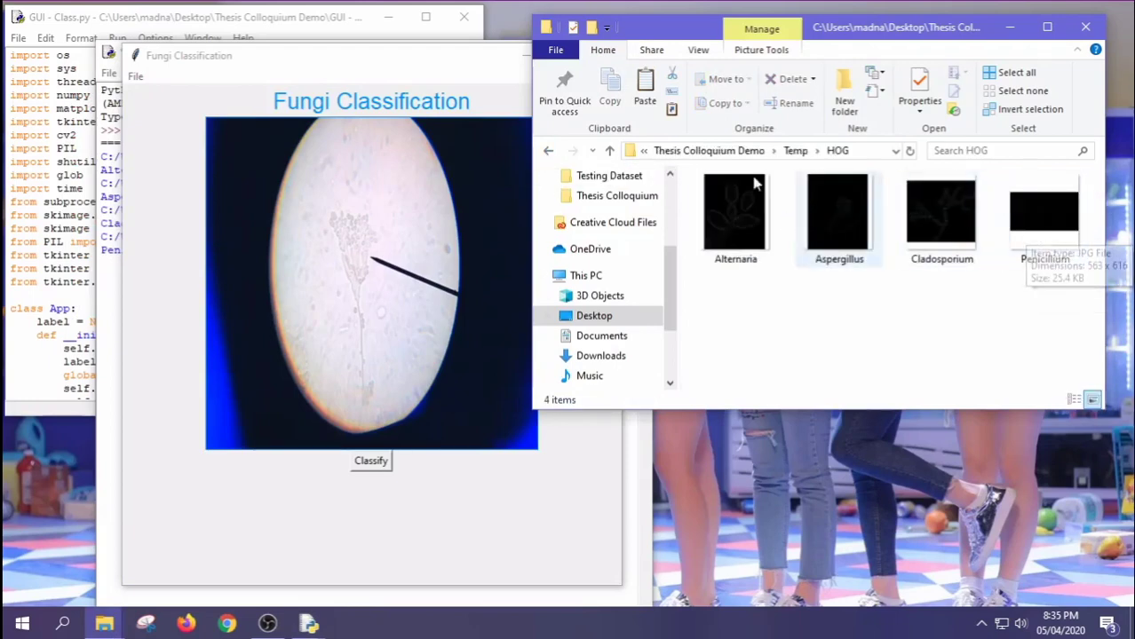
{"action": "left_click", "coordinate": [549, 150]}
{"action": "double_click", "coordinate": [755, 199]}
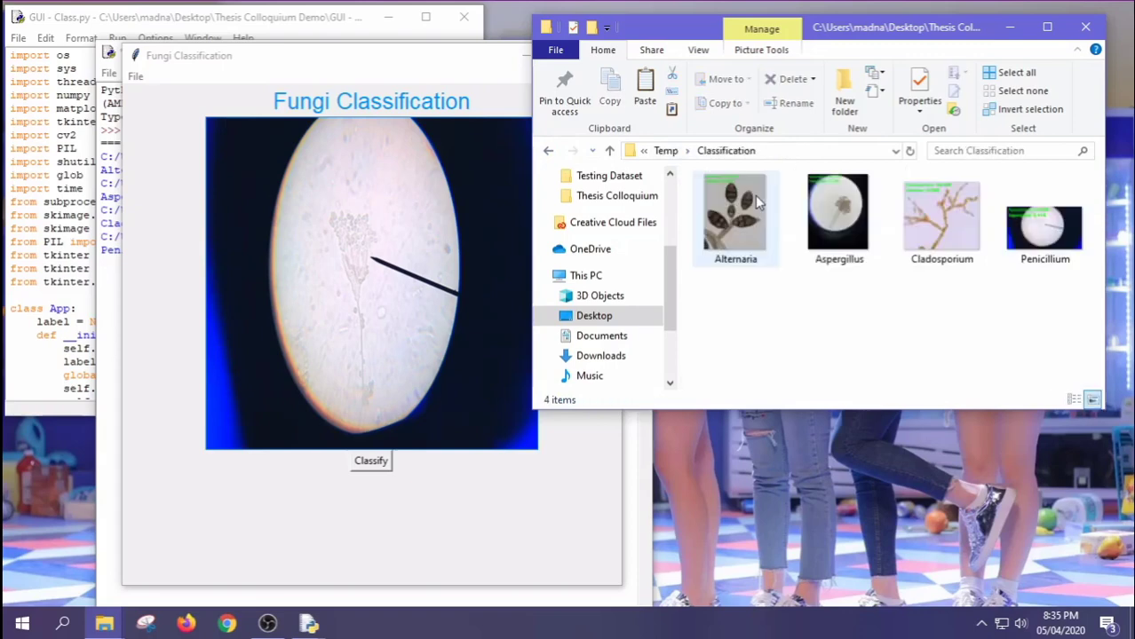
{"action": "left_click", "coordinate": [550, 154]}
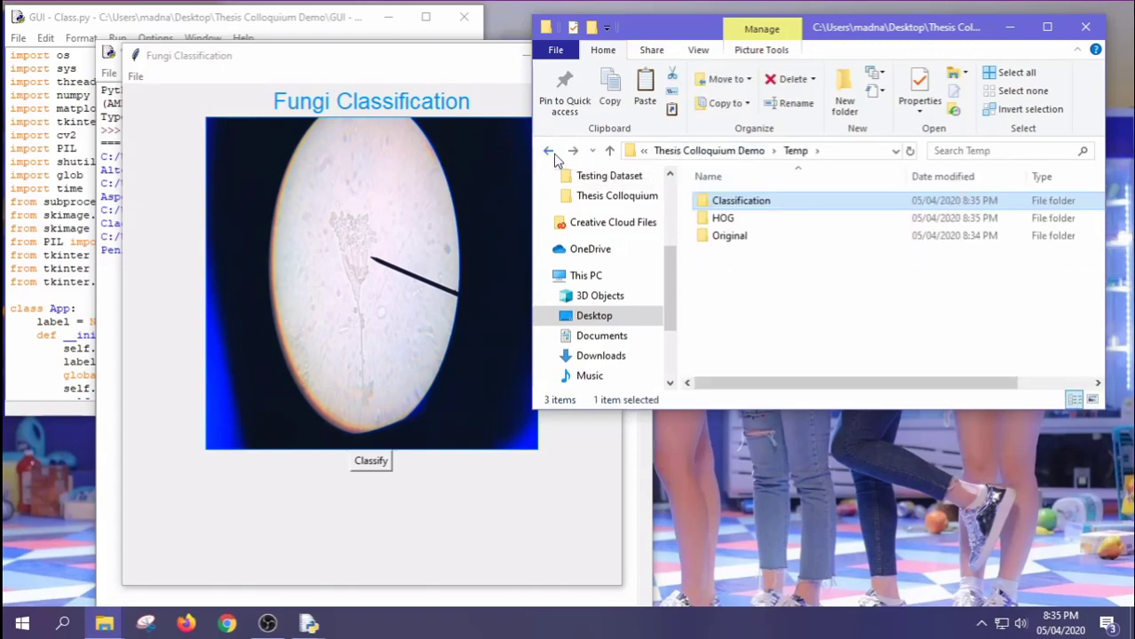
- Load the Rhizopus test image and classify it, getting Rhizopus 92.49% and Penicillium 1.43%
{"action": "left_click", "coordinate": [137, 78]}
{"action": "left_click", "coordinate": [169, 95]}
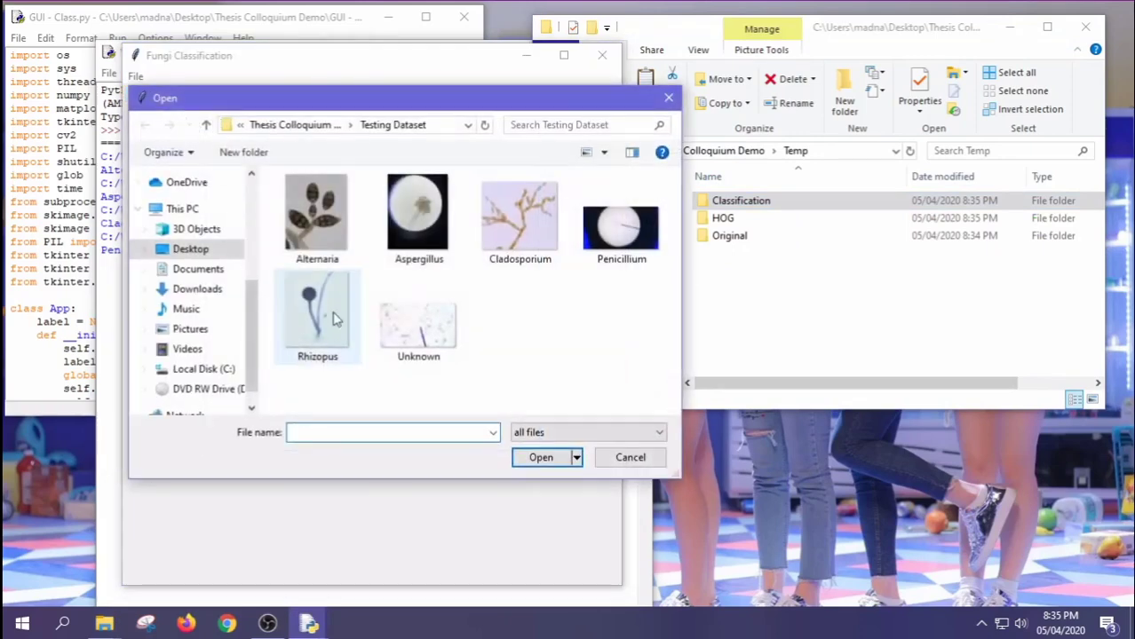
{"action": "left_click", "coordinate": [316, 348]}
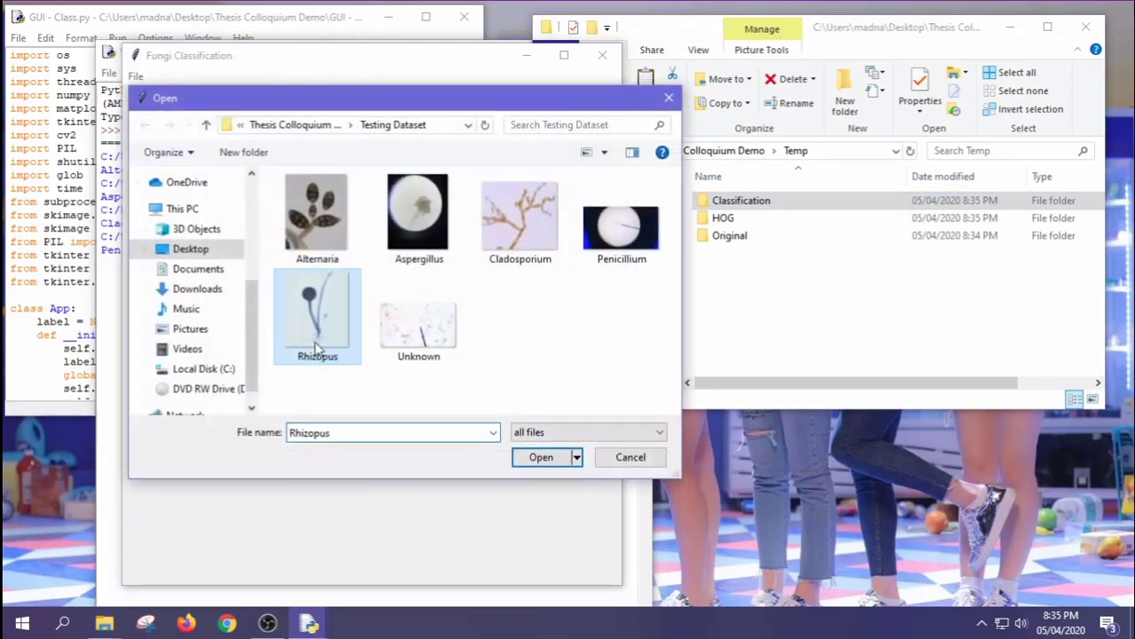
{"action": "left_click", "coordinate": [521, 462]}
{"action": "left_click", "coordinate": [370, 464]}
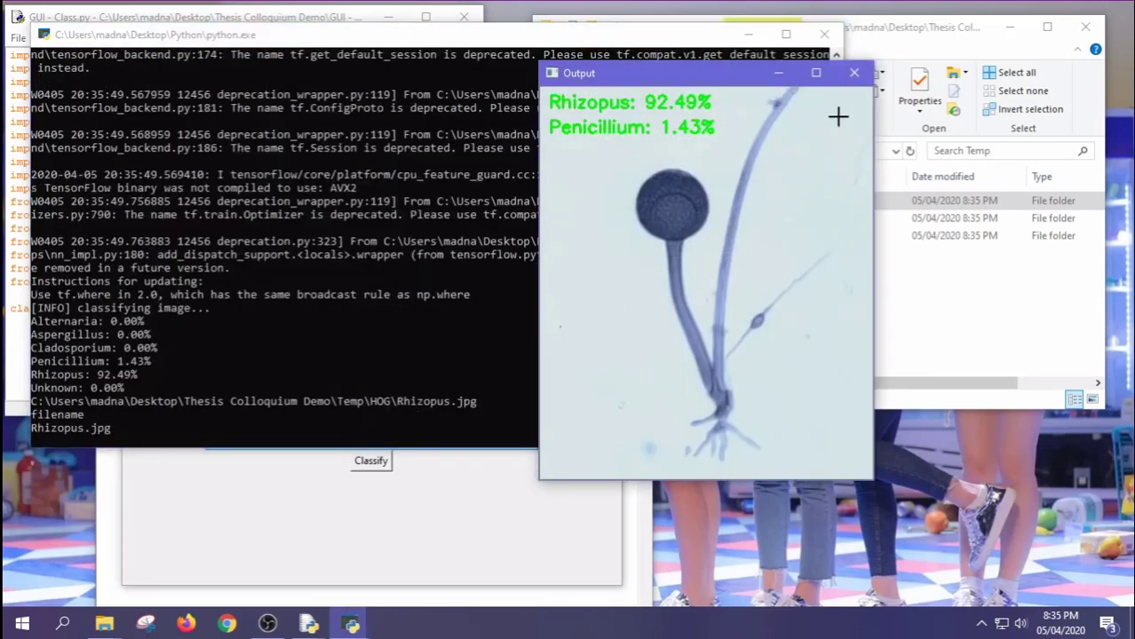
{"action": "left_click", "coordinate": [854, 75]}
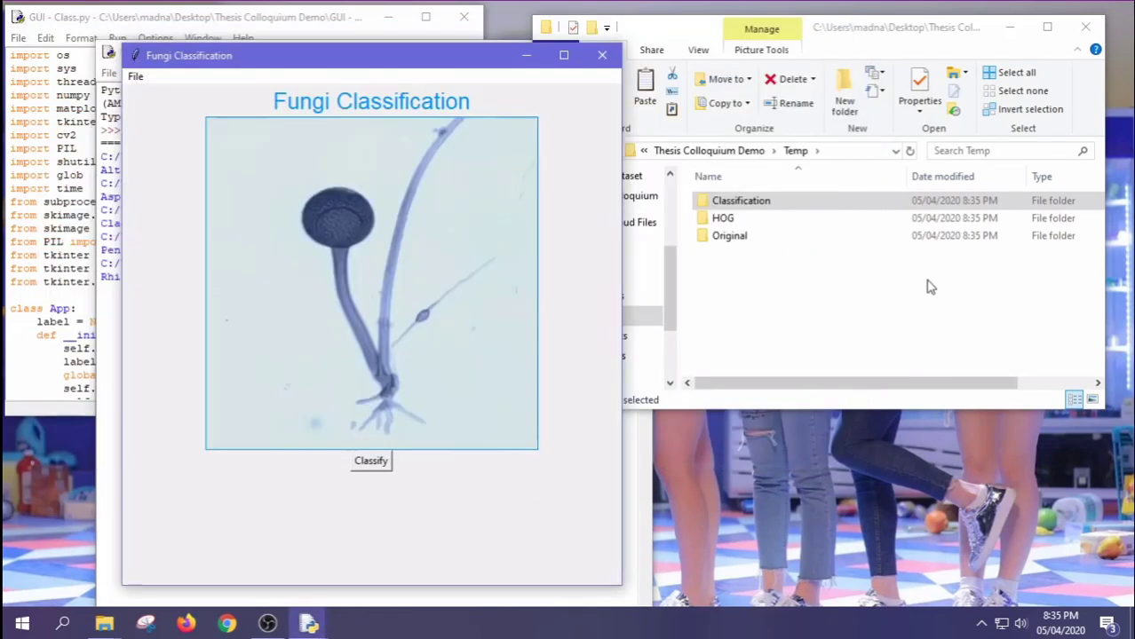
{"action": "double_click", "coordinate": [769, 241]}
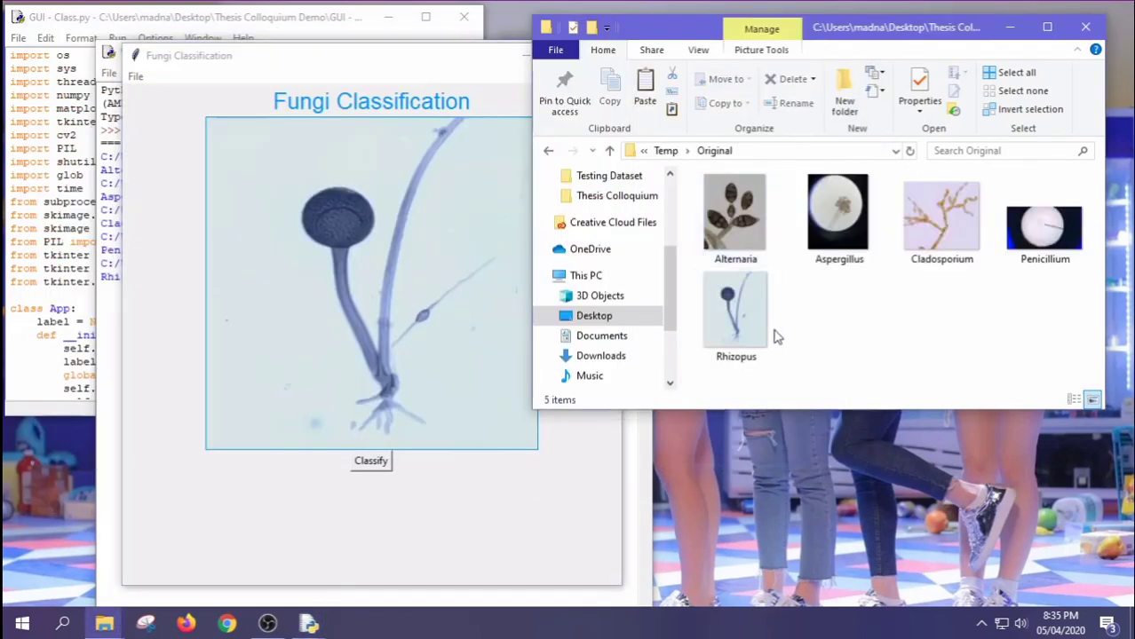
{"action": "key", "text": "alt+Up"}
{"action": "double_click", "coordinate": [726, 219]}
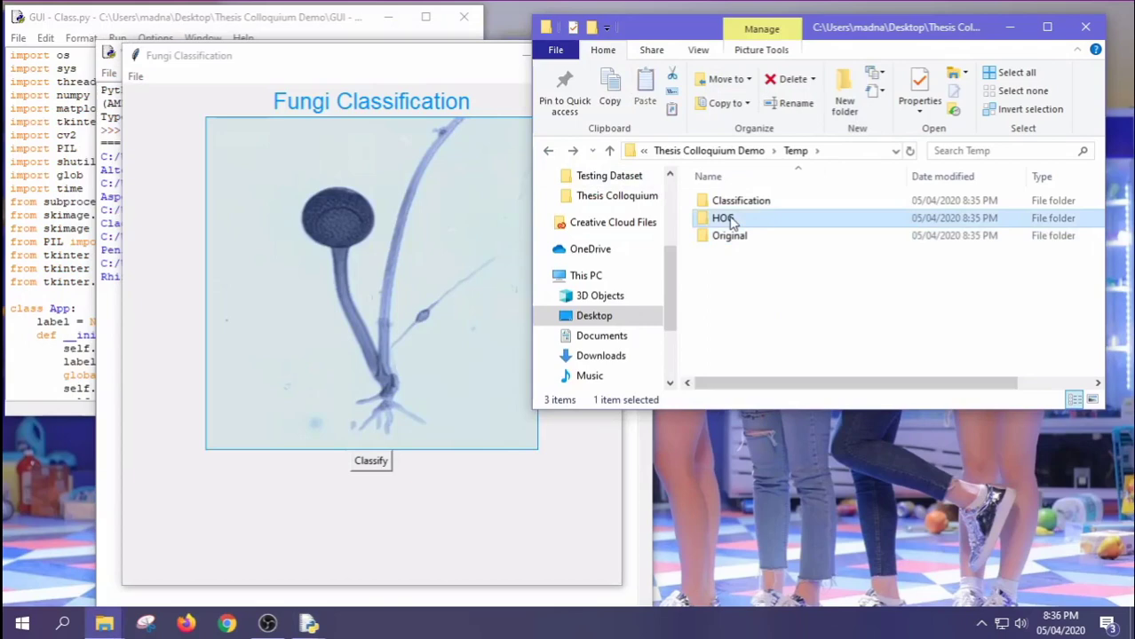
{"action": "left_click", "coordinate": [548, 151]}
{"action": "double_click", "coordinate": [717, 200]}
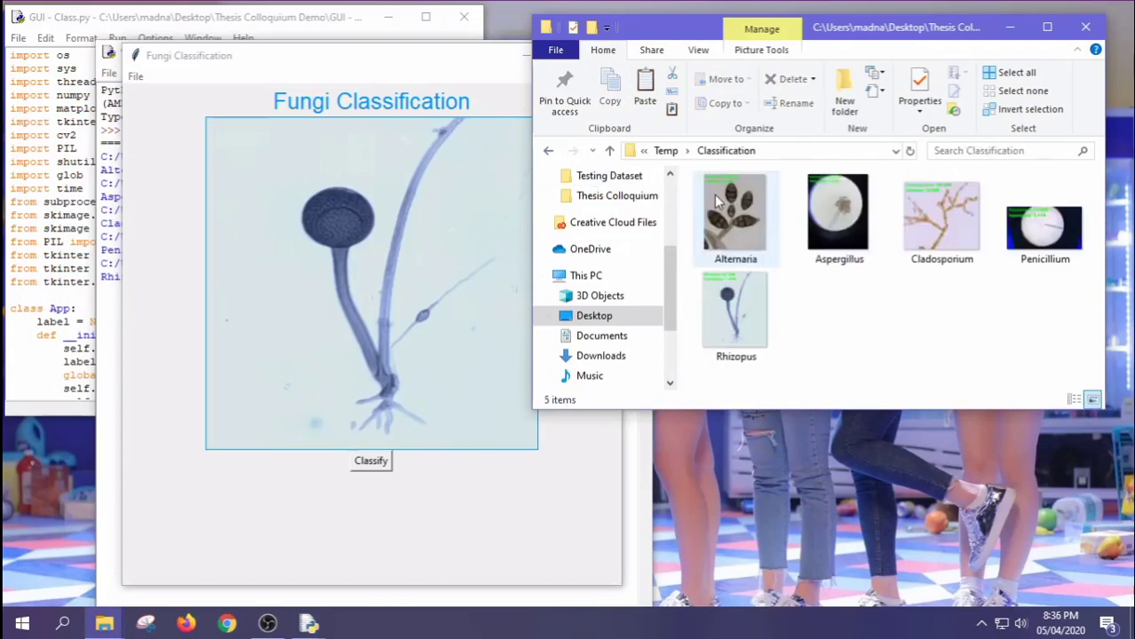
{"action": "left_click", "coordinate": [548, 152]}
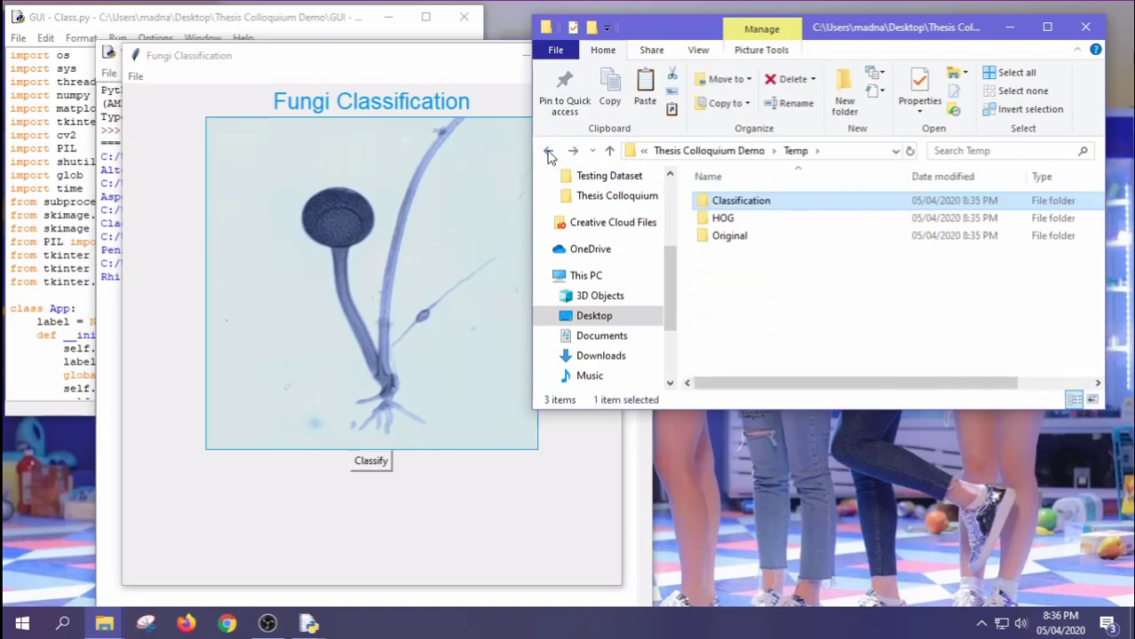
- Load the Unknown test image from the Testing Dataset and classify it: Unknown 99.97%
{"action": "left_click", "coordinate": [135, 76]}
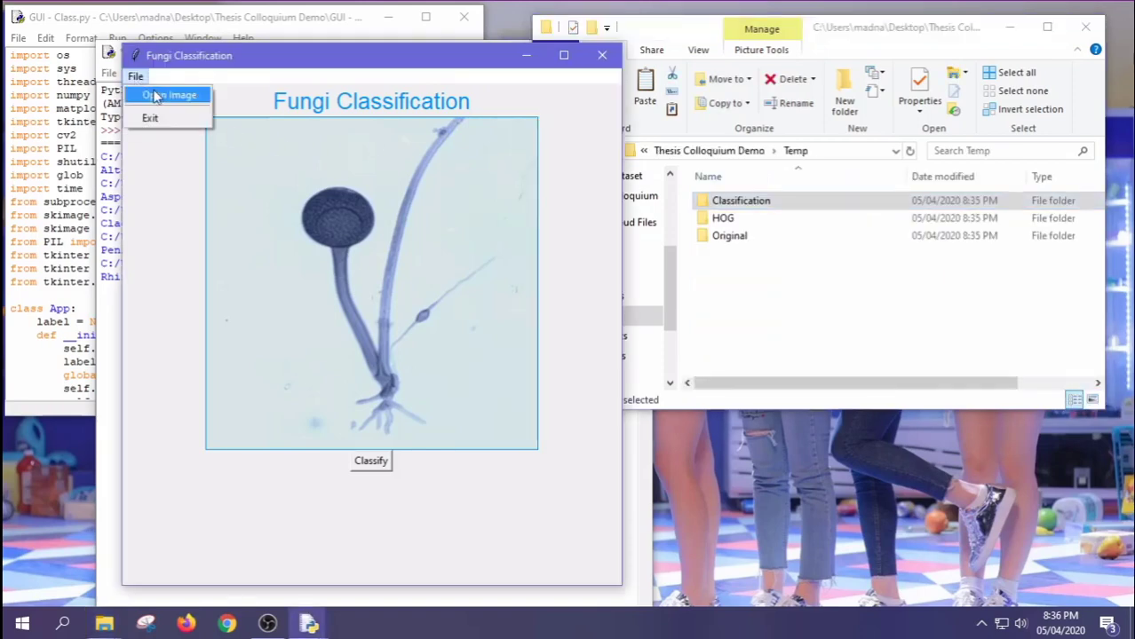
{"action": "left_click", "coordinate": [157, 95]}
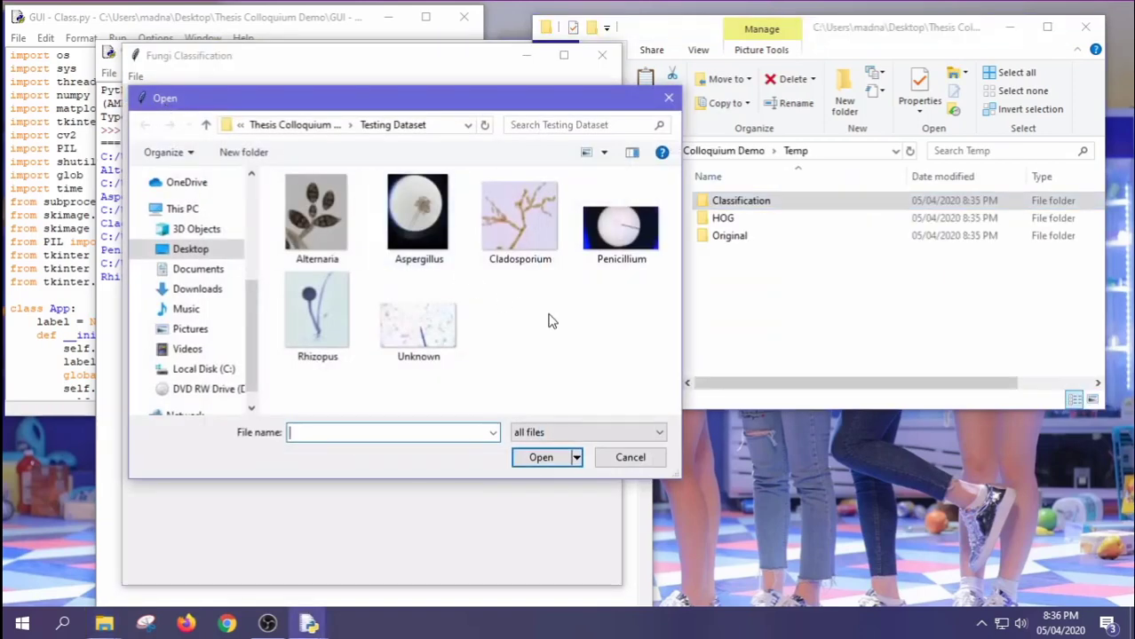
{"action": "left_click", "coordinate": [431, 325]}
{"action": "left_click", "coordinate": [536, 458]}
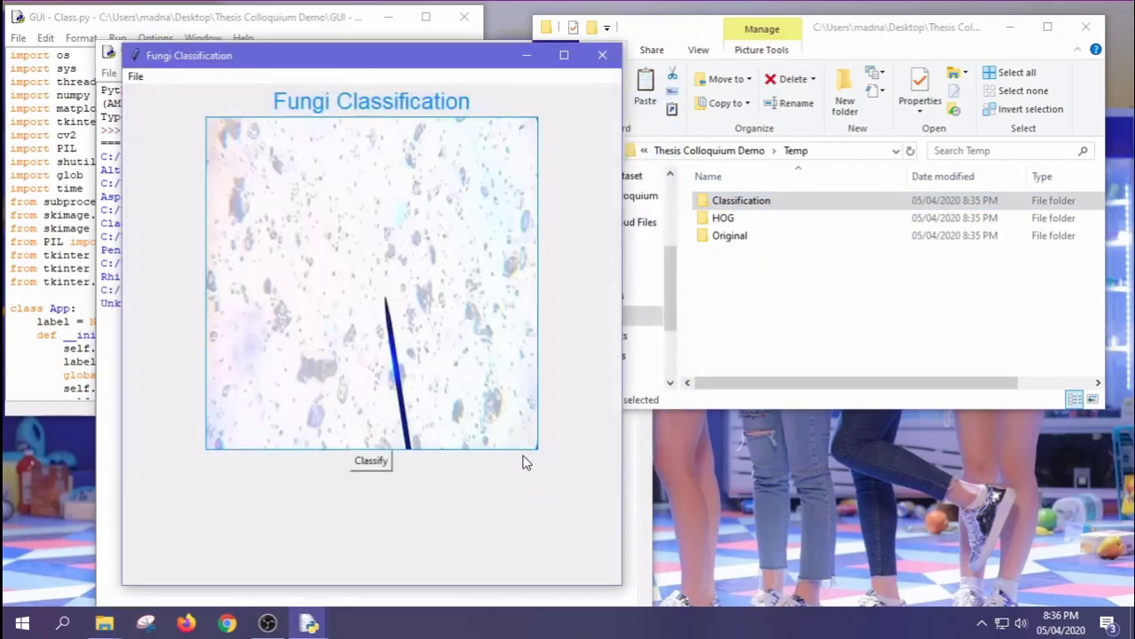
{"action": "left_click", "coordinate": [380, 462]}
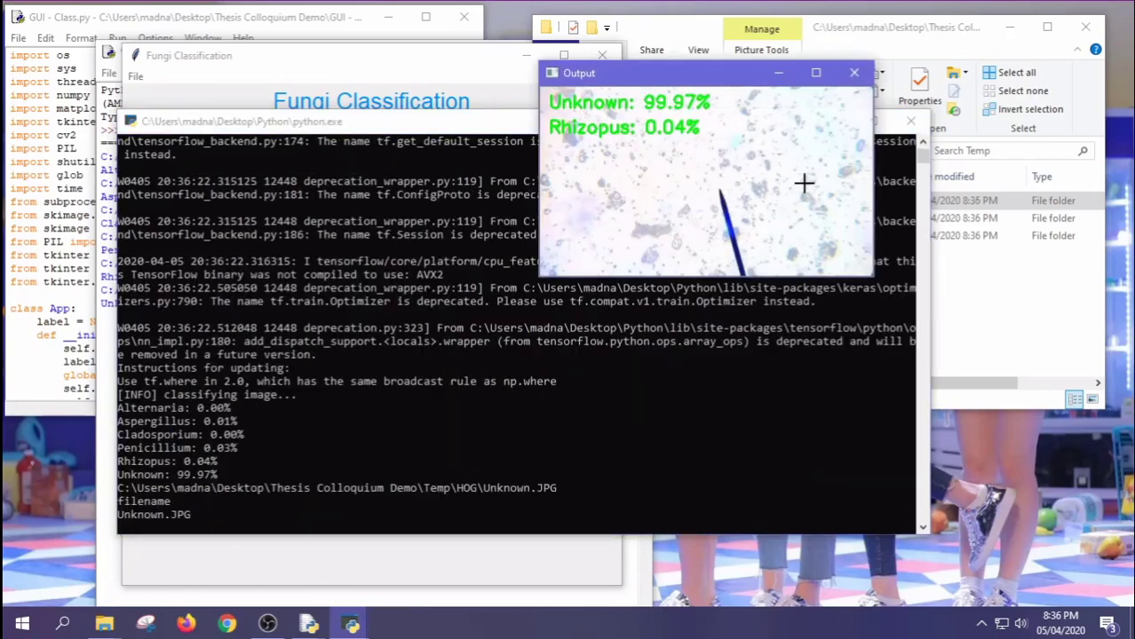
{"action": "left_click", "coordinate": [853, 78]}
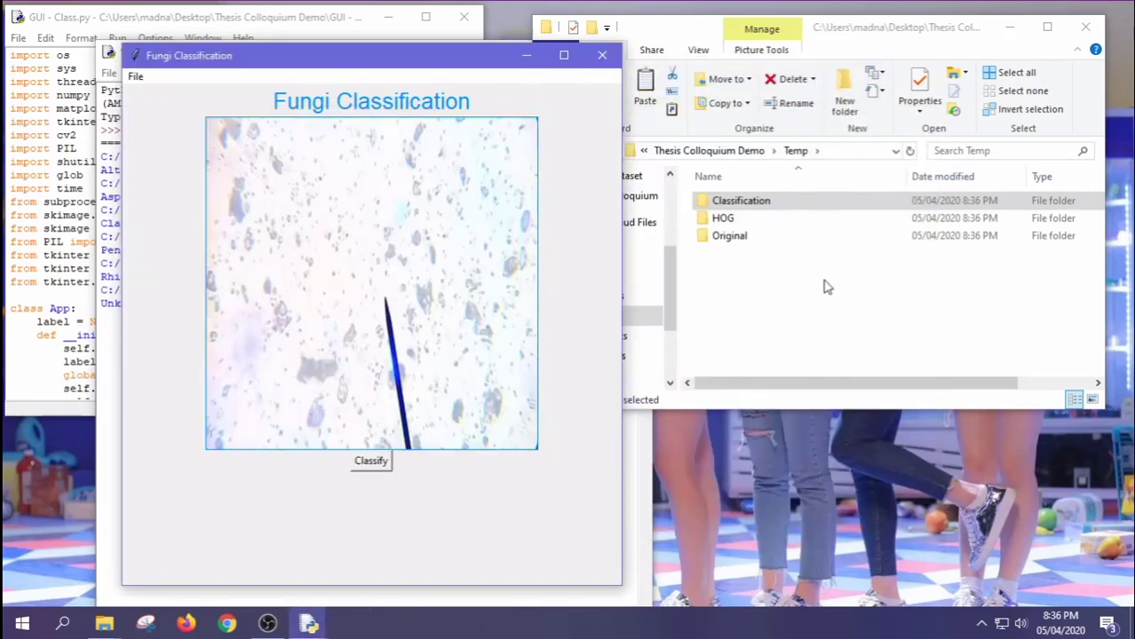
{"action": "left_click", "coordinate": [720, 245]}
{"action": "double_click", "coordinate": [720, 246]}
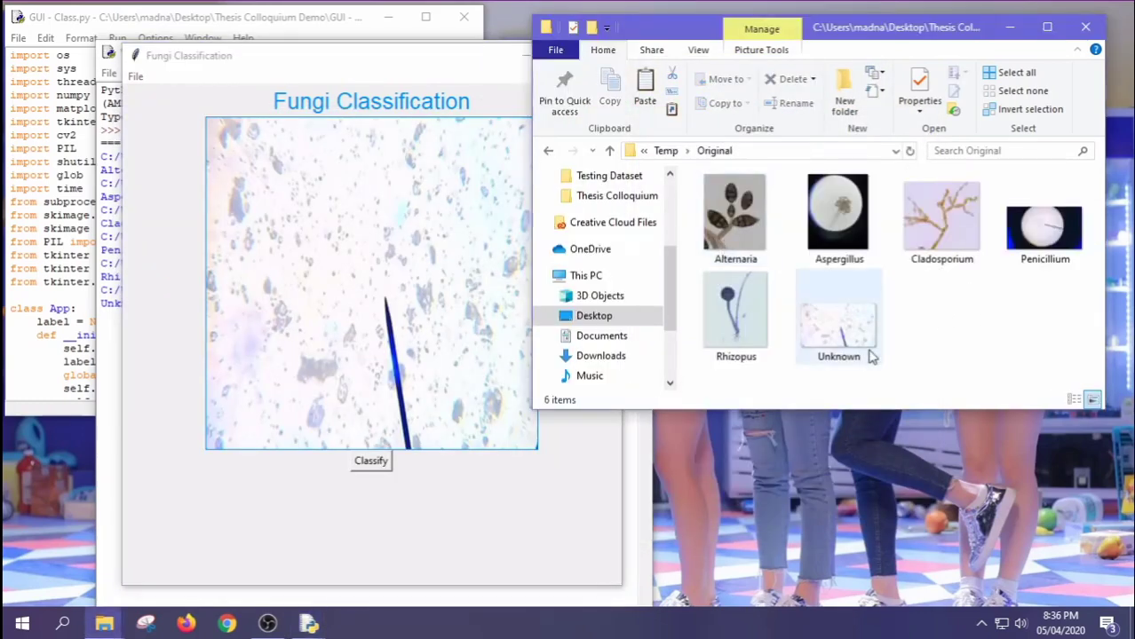
{"action": "left_click", "coordinate": [548, 155]}
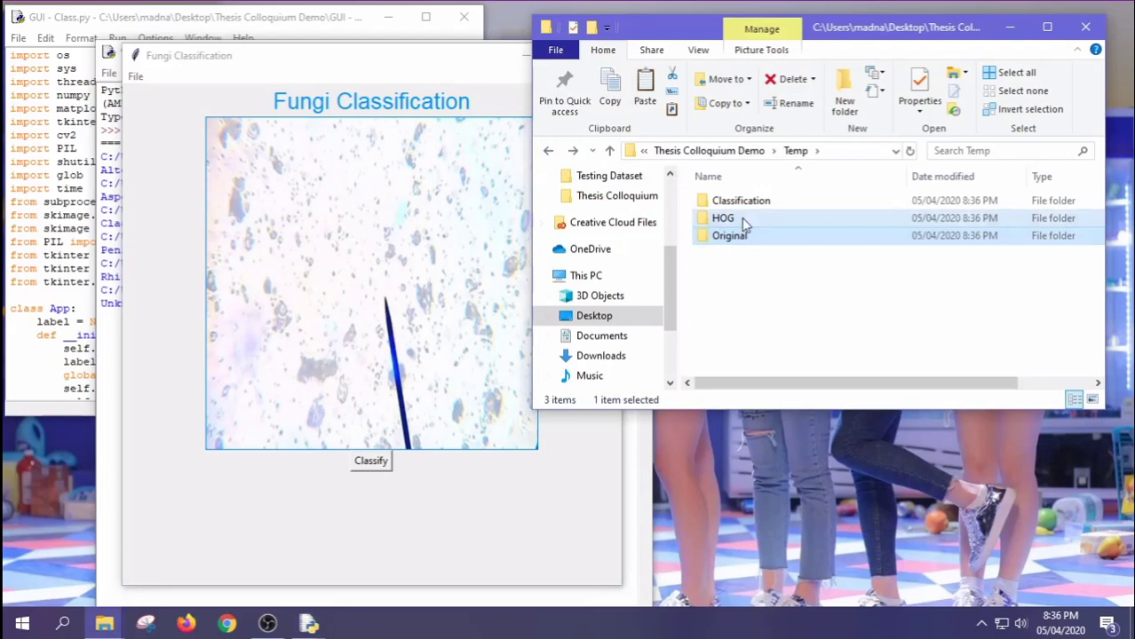
{"action": "double_click", "coordinate": [742, 218]}
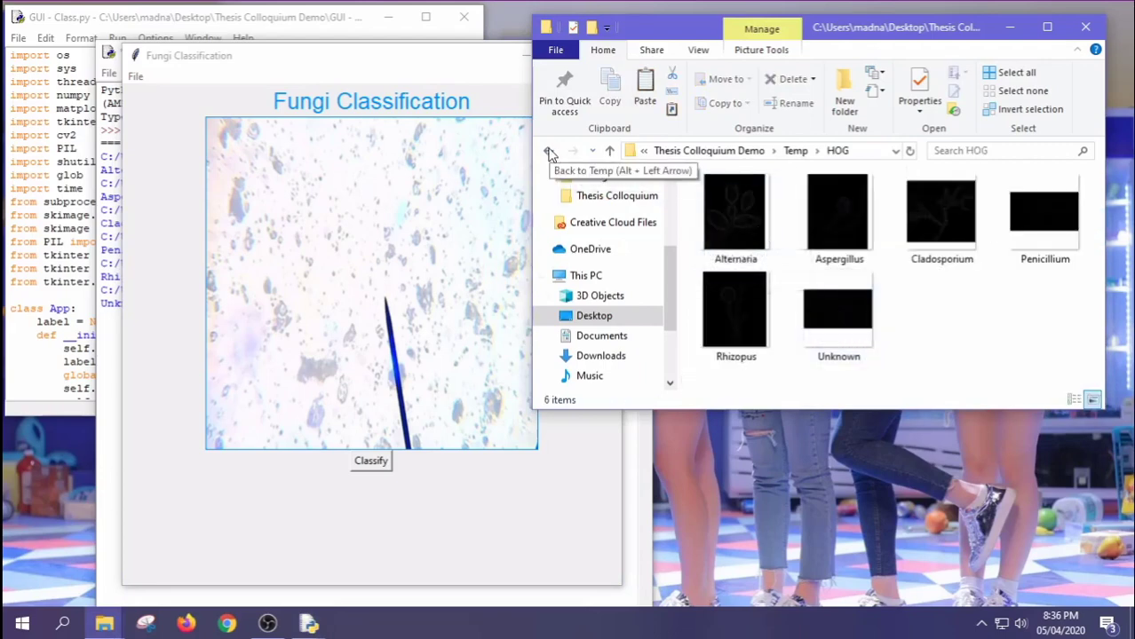
{"action": "left_click", "coordinate": [548, 151]}
{"action": "double_click", "coordinate": [746, 202]}
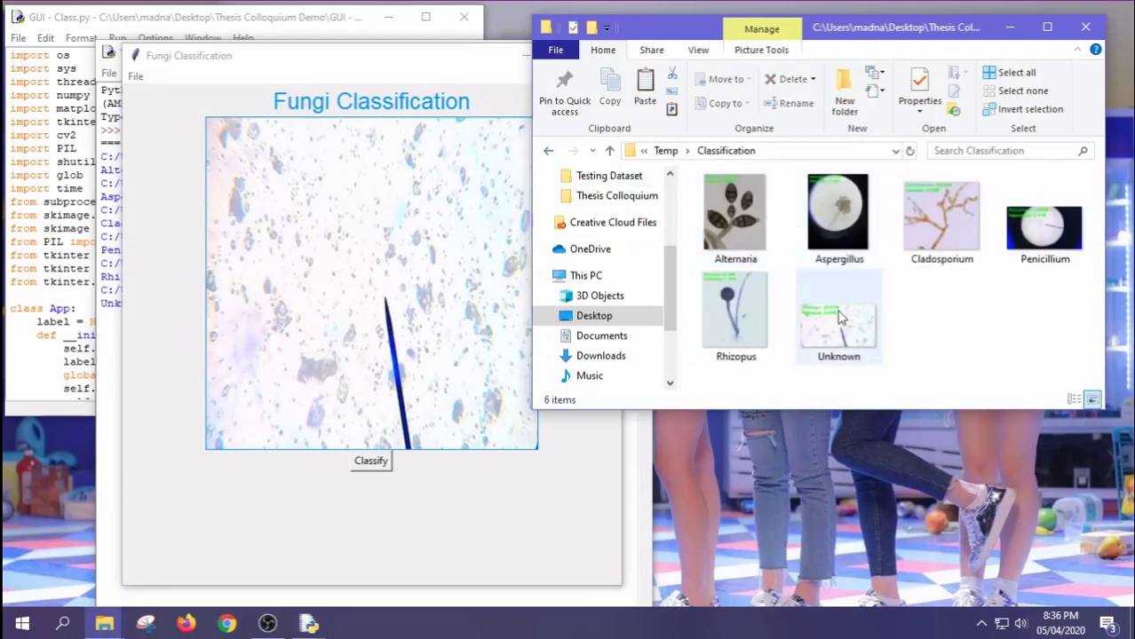
{"action": "left_click", "coordinate": [548, 151]}
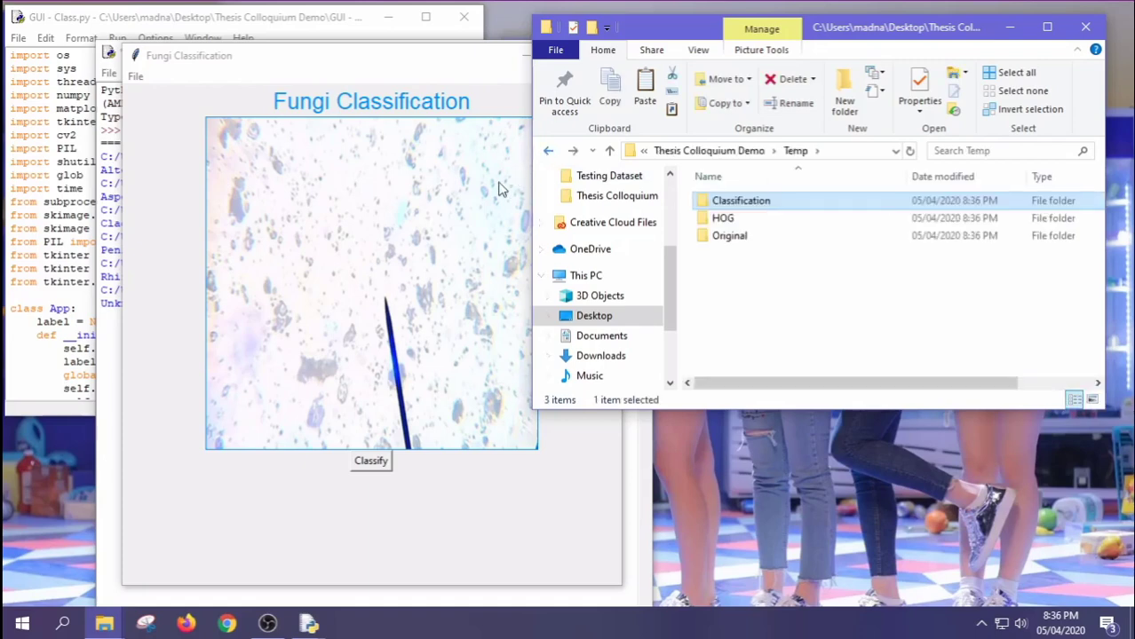
{"action": "left_click", "coordinate": [632, 462]}
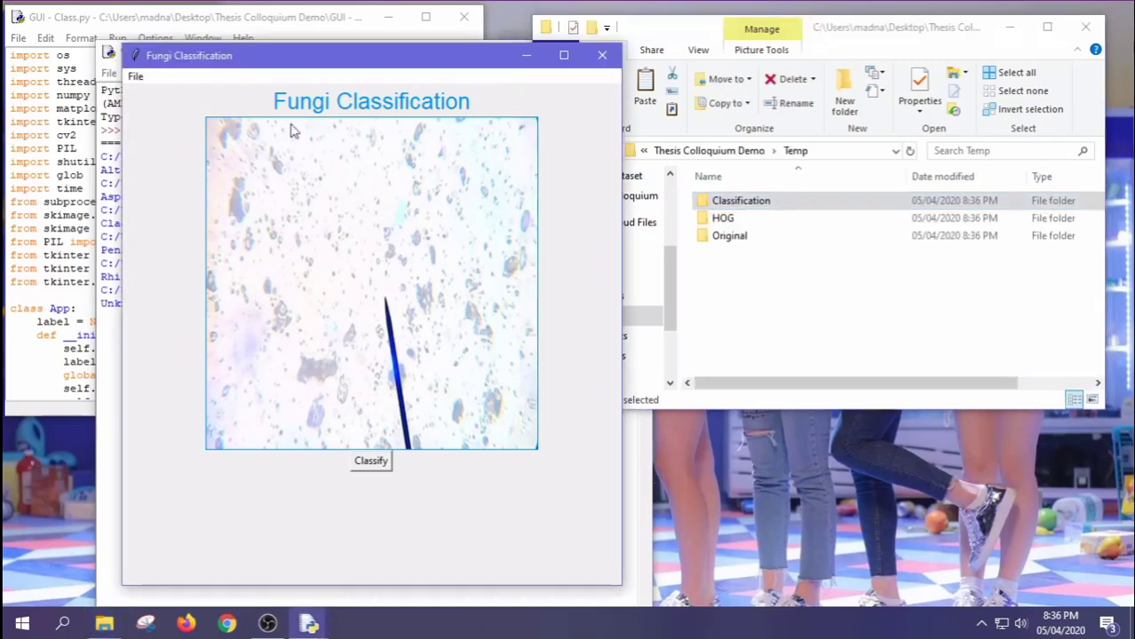
- Close Fungi Classification and the Python 3.7.4 Shell, and return to the Thesis Colloquium Demo folder
{"action": "left_click", "coordinate": [600, 56]}
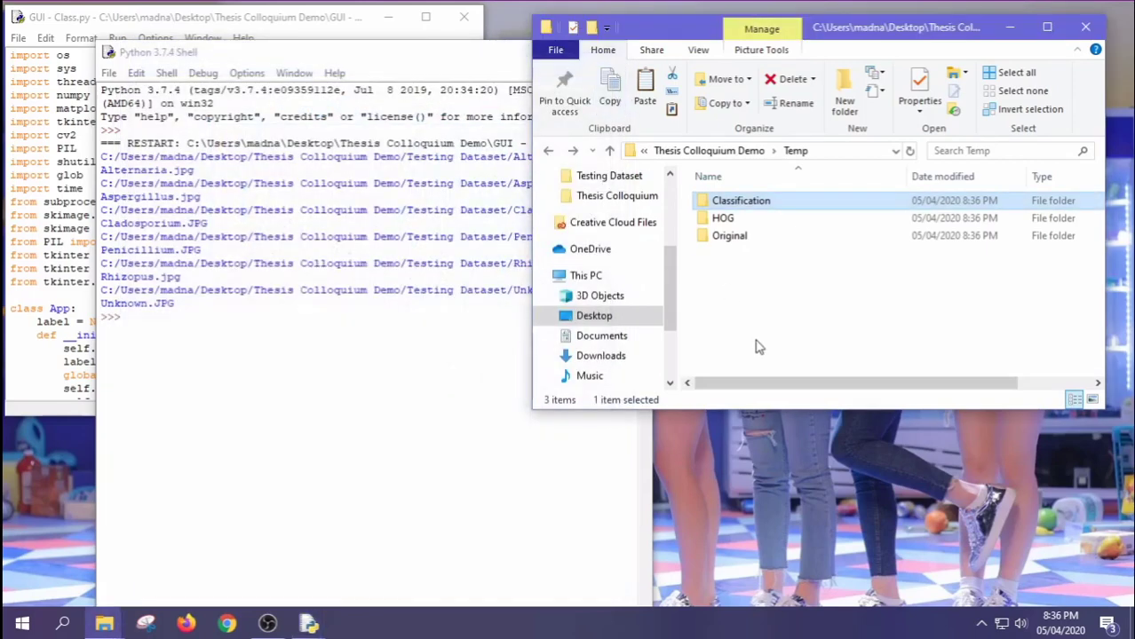
{"action": "left_click", "coordinate": [449, 184]}
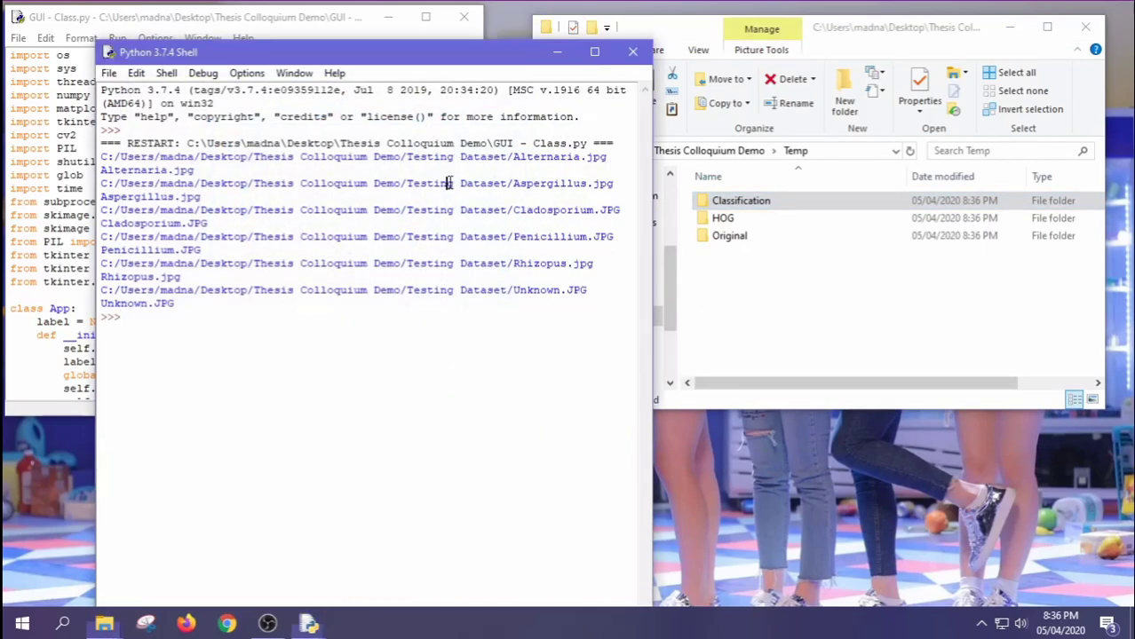
{"action": "left_click", "coordinate": [632, 52]}
{"action": "left_click", "coordinate": [546, 153]}
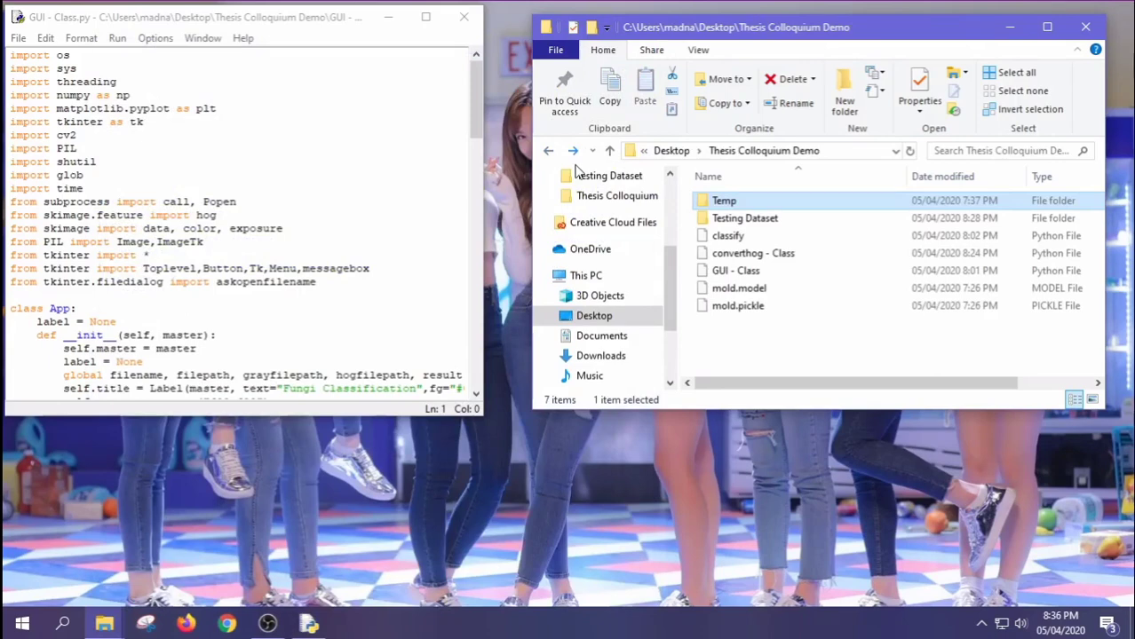
- Inspect the mold.pickle and mold.model file sizes, then switch to OBS Studio
{"action": "left_click", "coordinate": [755, 356]}
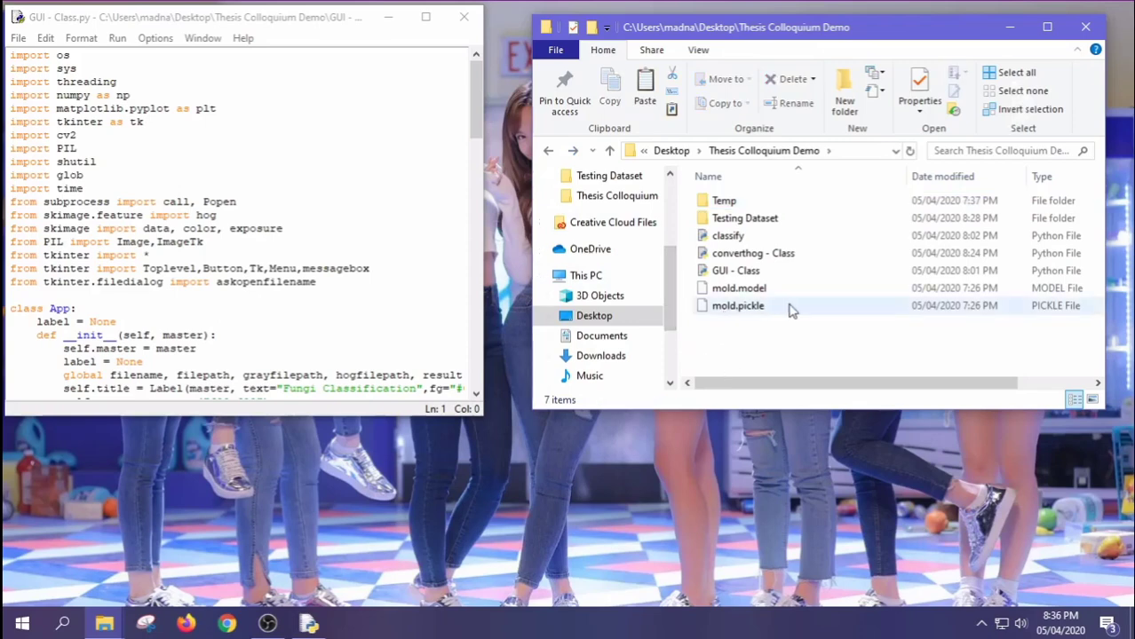
{"action": "left_click", "coordinate": [742, 306]}
{"action": "left_click", "coordinate": [733, 354]}
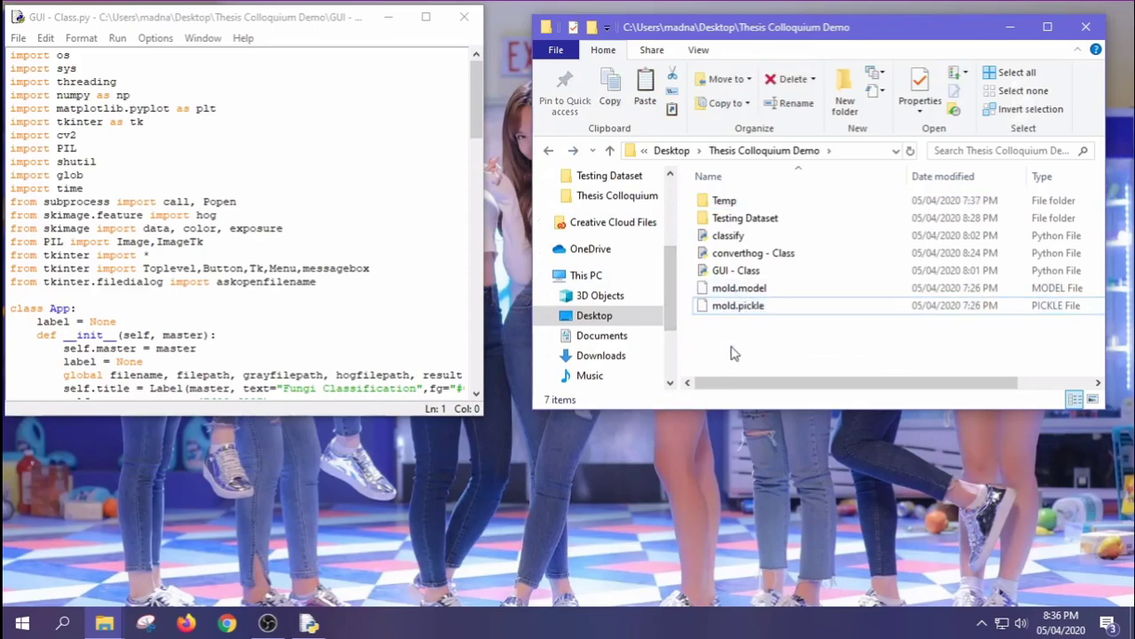
{"action": "left_click", "coordinate": [737, 289]}
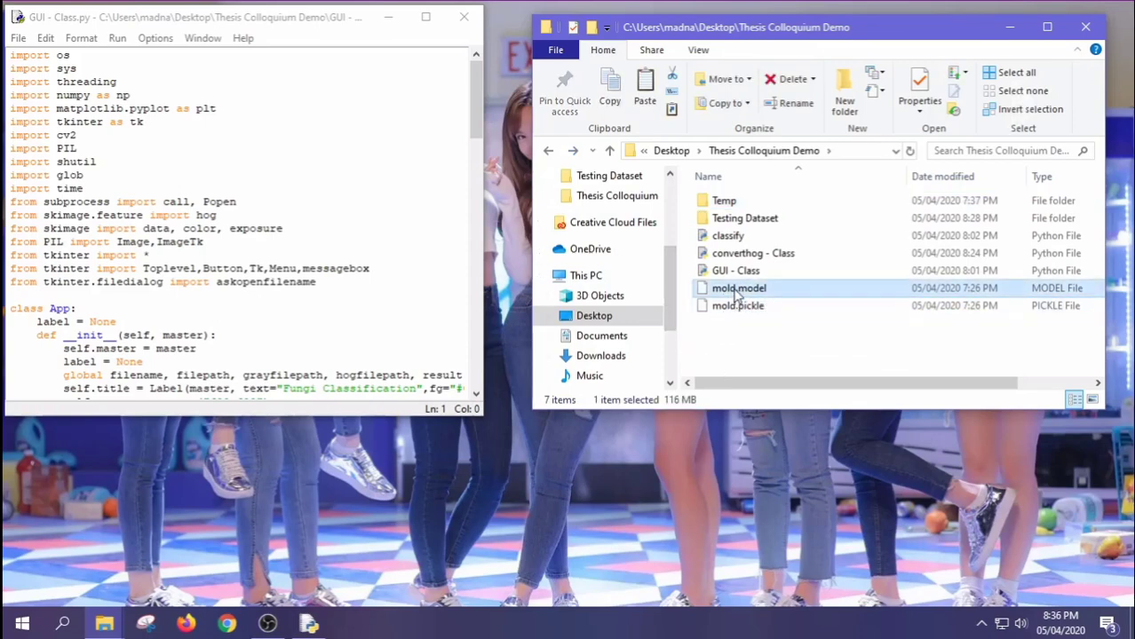
{"action": "left_click", "coordinate": [746, 342]}
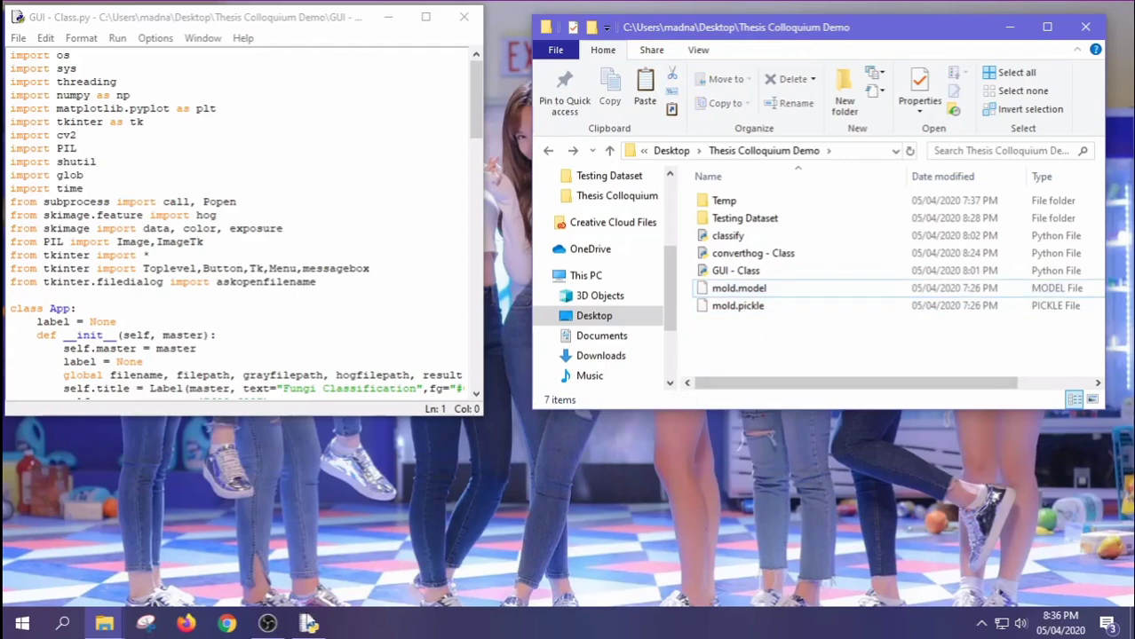
{"action": "left_click", "coordinate": [267, 624]}
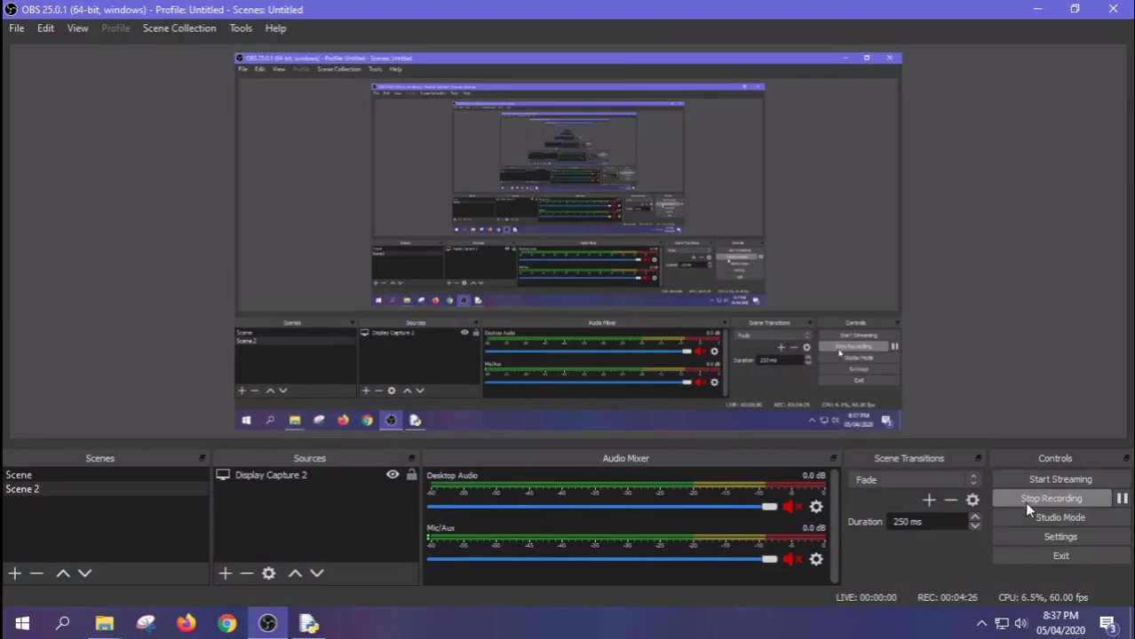